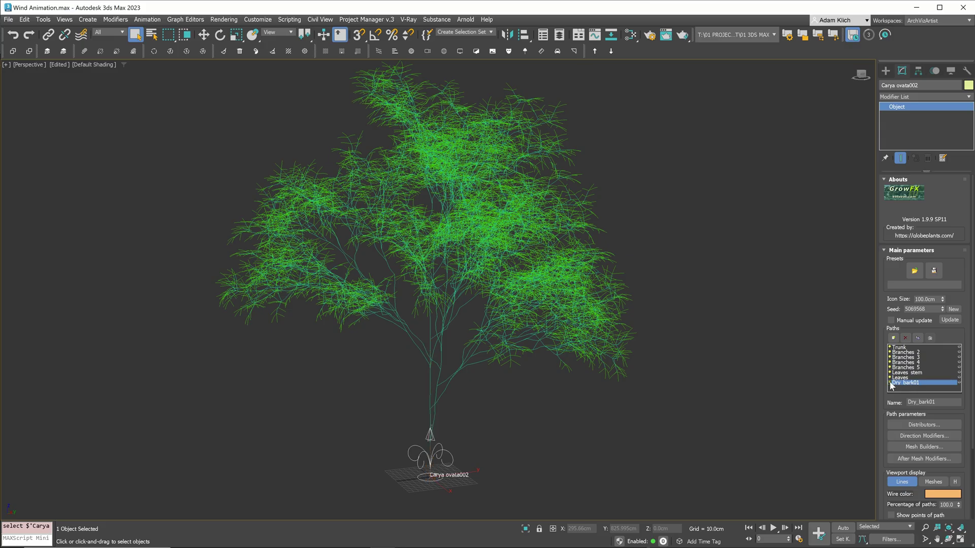
- Turn off the Leaves, Leaves_stem, Branches_5, Branches_4 and Branches_3 paths of the tree one after another
left_click(889, 378)
left_click(889, 373)
left_click(890, 368)
left_click(889, 362)
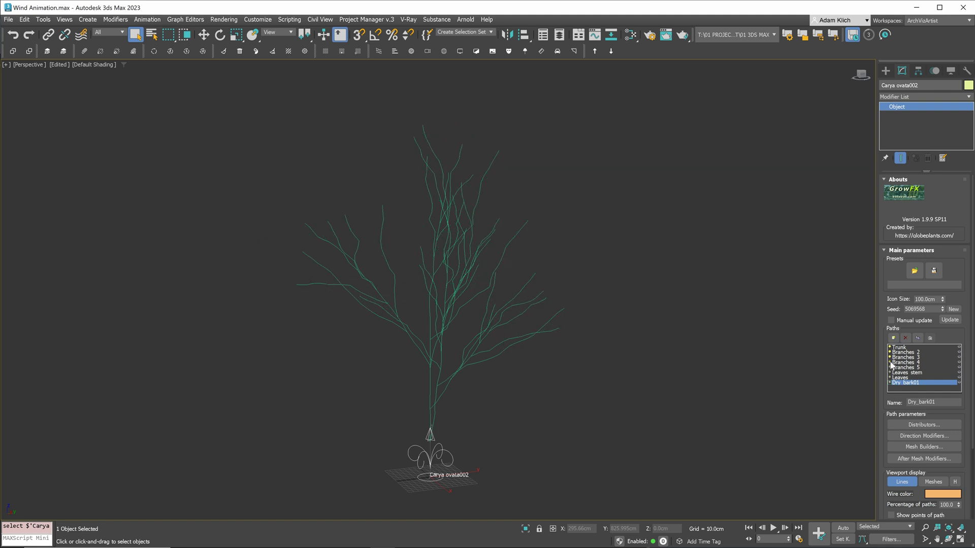
left_click(889, 358)
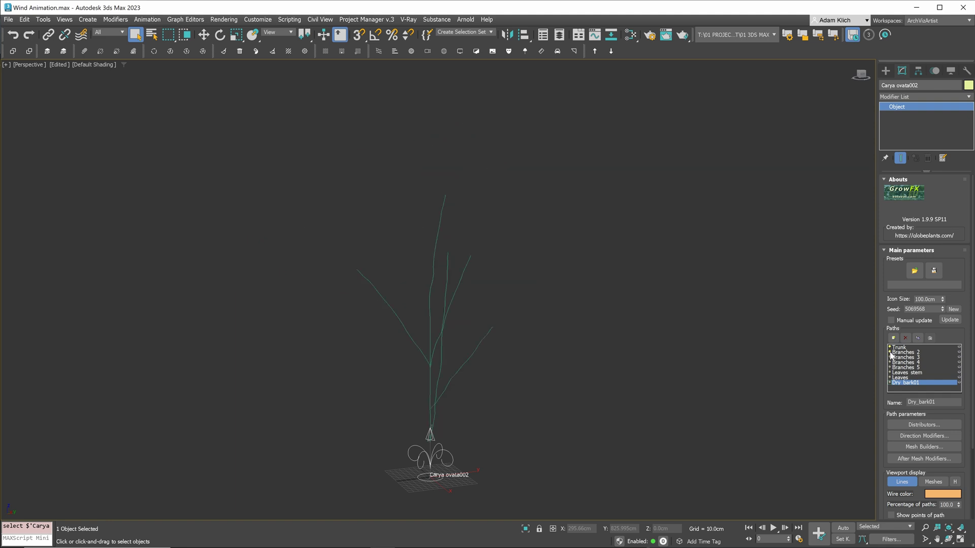
- Turn the Branches_3, Branches_4, Branches_5, Leaves_stem and Leaves paths back on
left_click(890, 358)
left_click(889, 363)
left_click(889, 368)
left_click(889, 373)
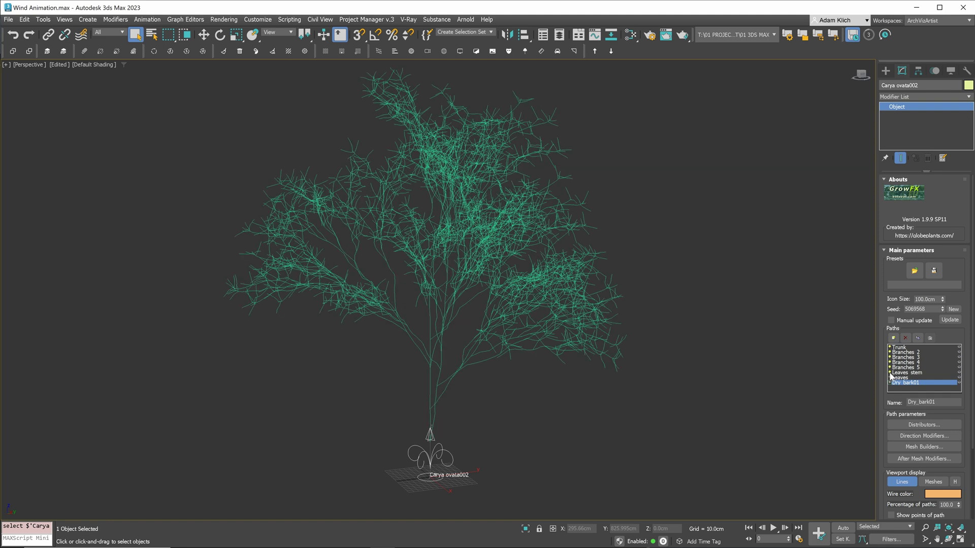
left_click(890, 378)
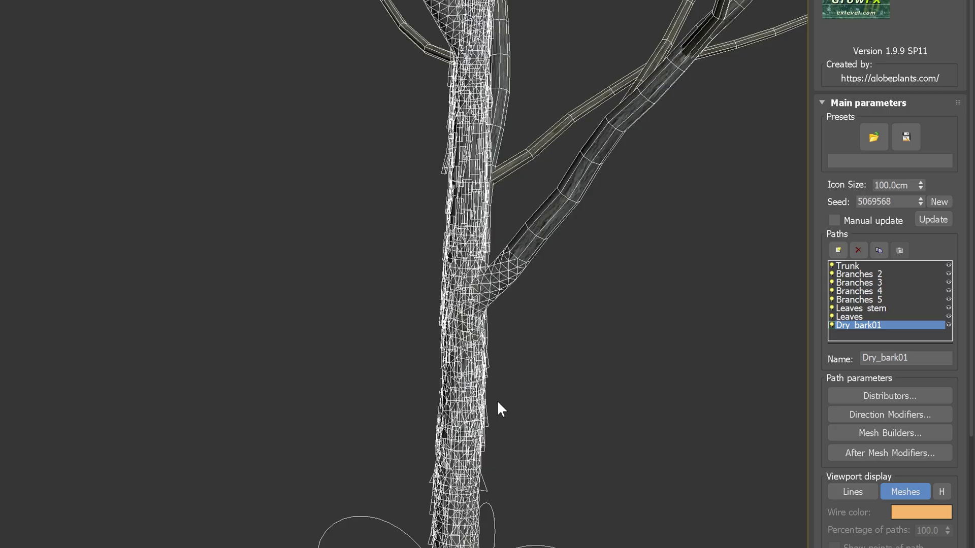
- Delete the Dry_bark01 path and convert the tree to GrowFX version 2.x with copied nodes for instanced components
left_click(861, 252)
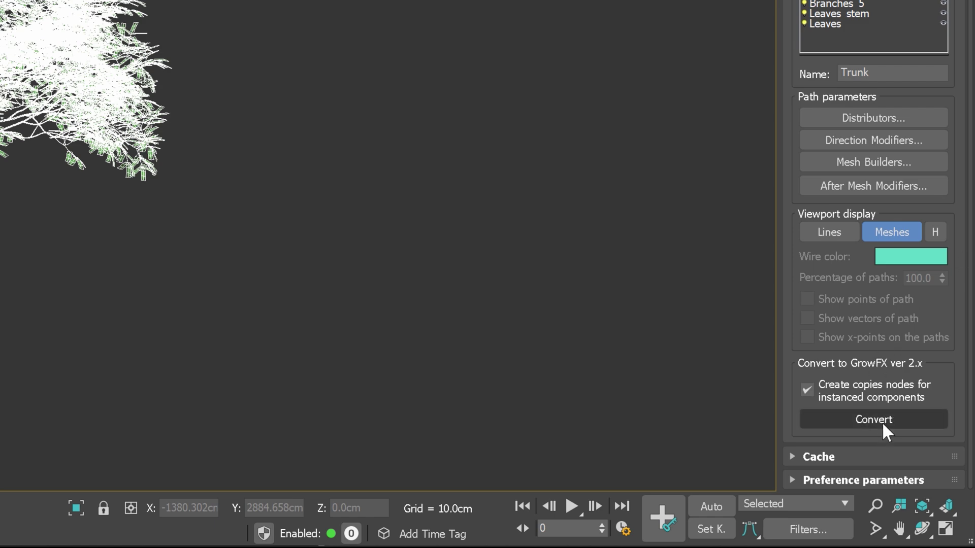
left_click(902, 422)
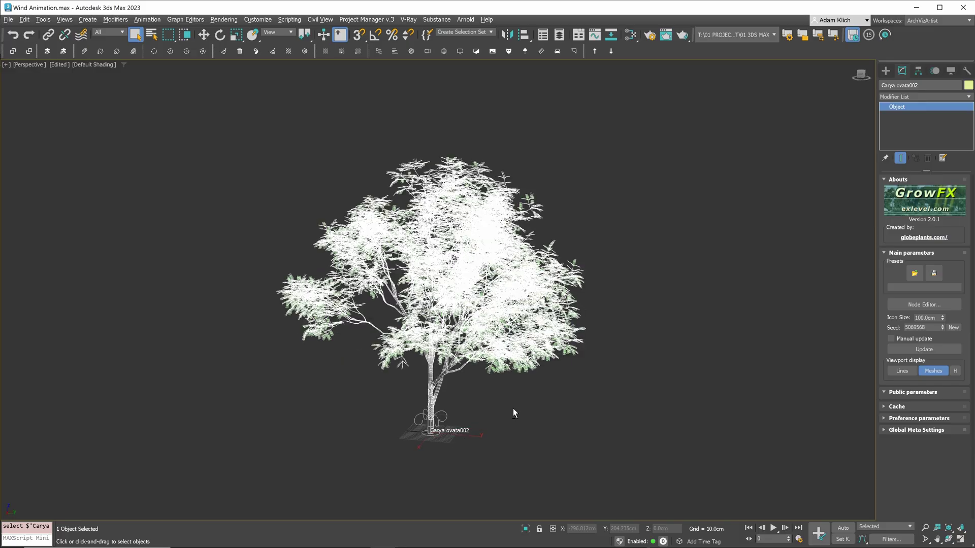
- Change the tree's seed to 5069565 for a different branch arrangement
left_click(941, 330)
left_click(941, 329)
left_click(941, 329)
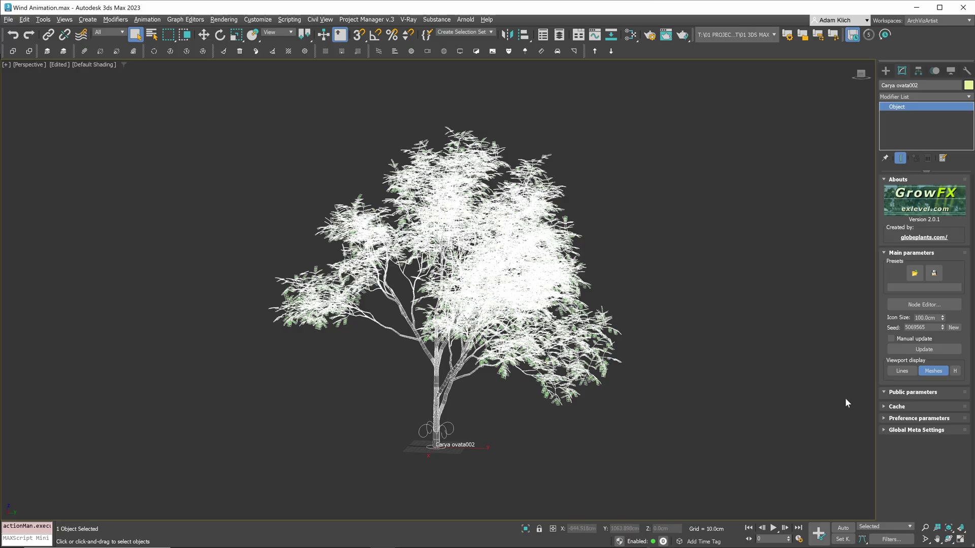
- Display the tree as lines, restore the multi-viewport layout and open the tree's Node Editor
left_click(897, 371)
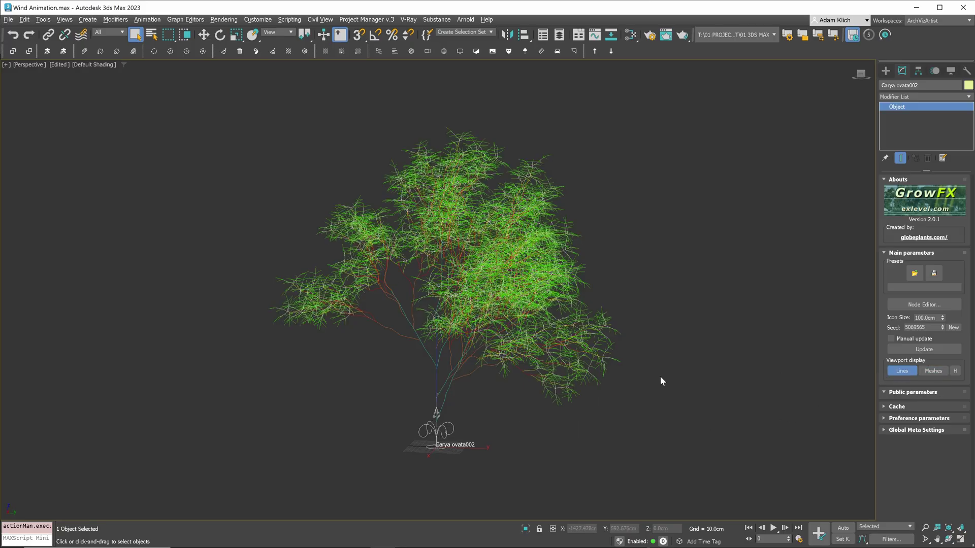
key("alt+w")
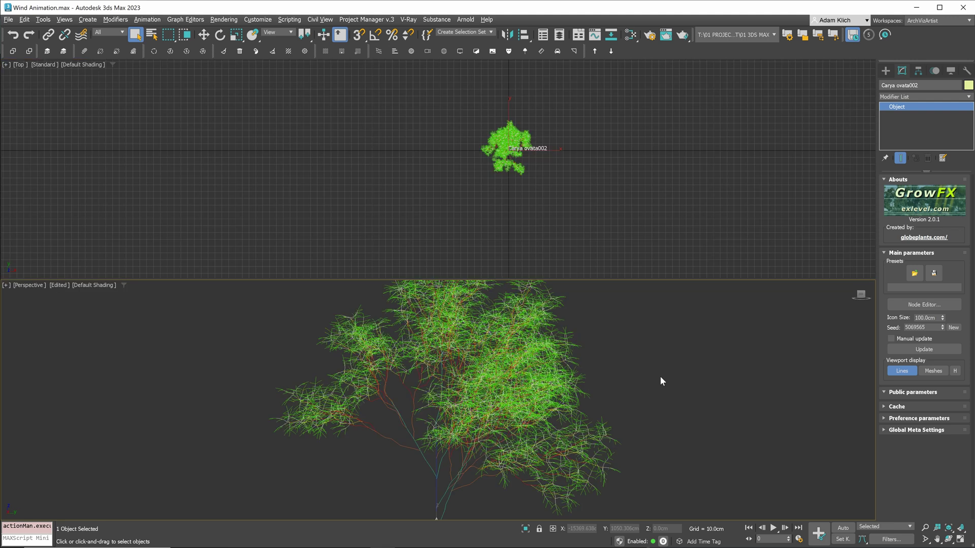
left_click(921, 308)
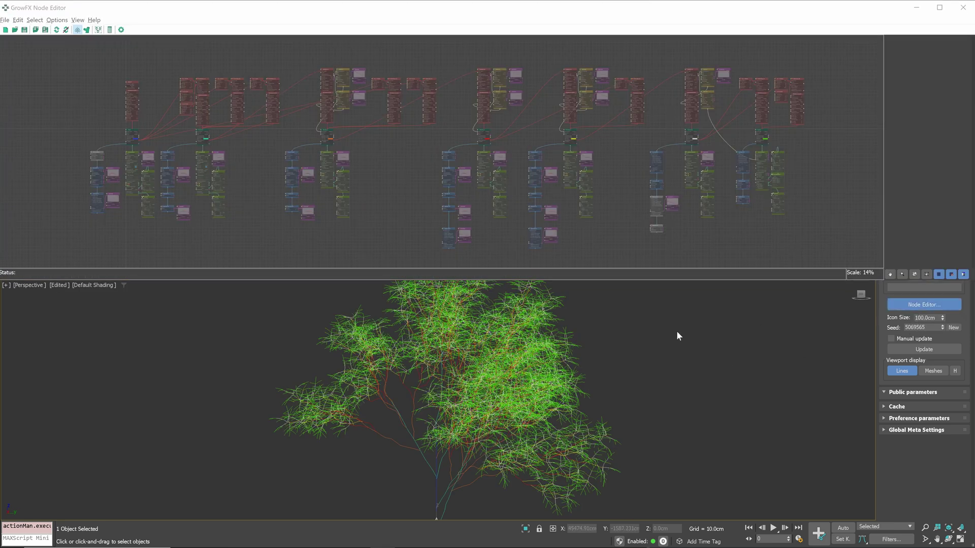
scroll(677, 331, "down", 3)
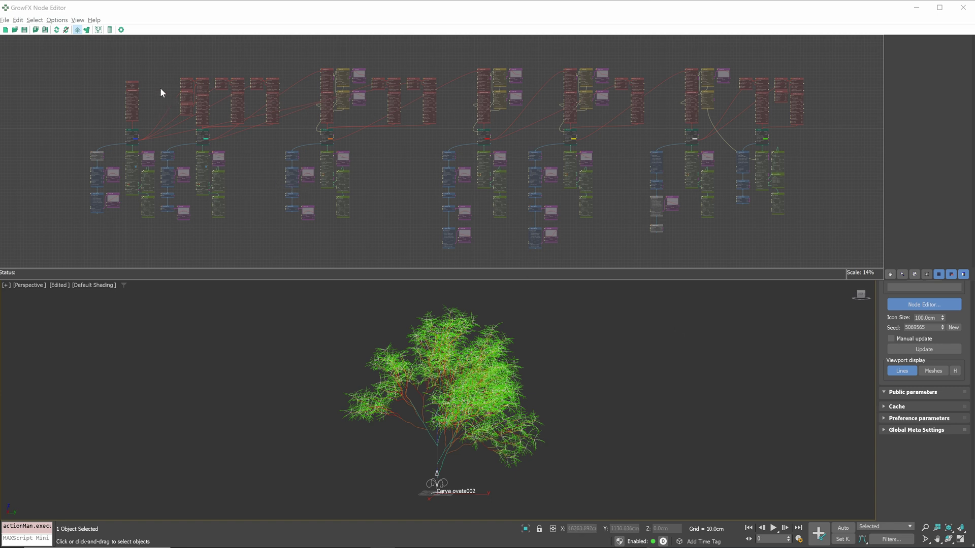
- Spread out the node groups by moving the first two path groups and the last two groups away from their neighbours
left_click(145, 84)
left_click_drag(150, 67, 62, 241)
left_click_drag(146, 163, 111, 159)
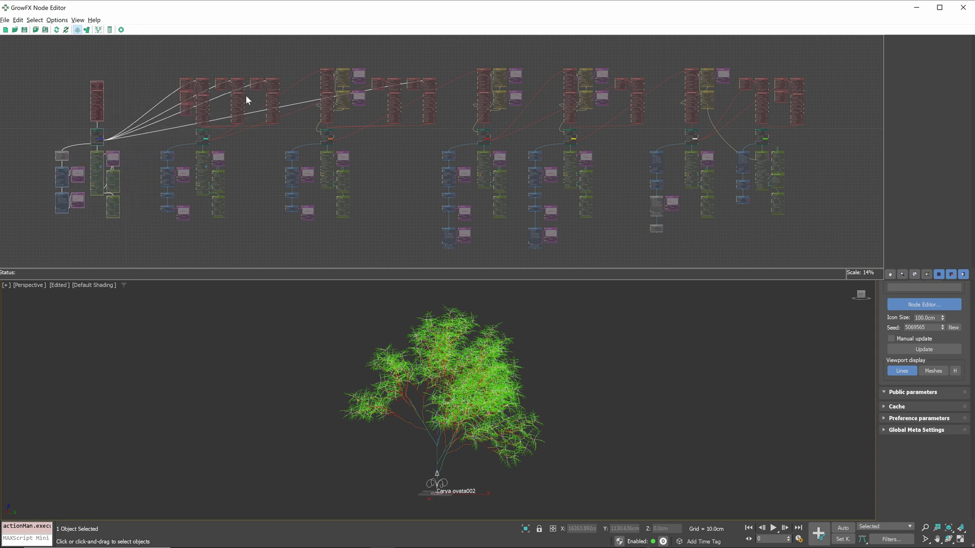
left_click_drag(271, 64, 153, 222)
left_click_drag(213, 209, 208, 205)
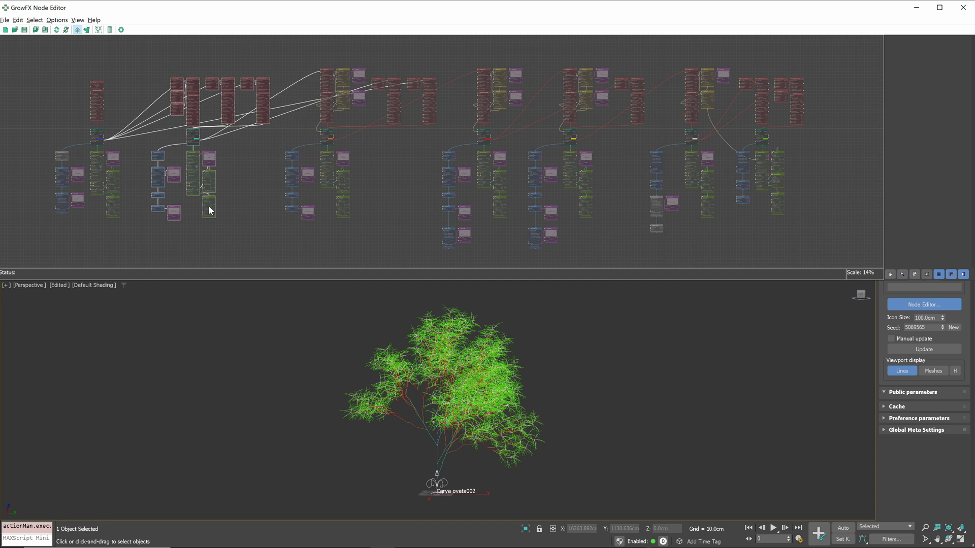
left_click_drag(845, 50, 775, 182)
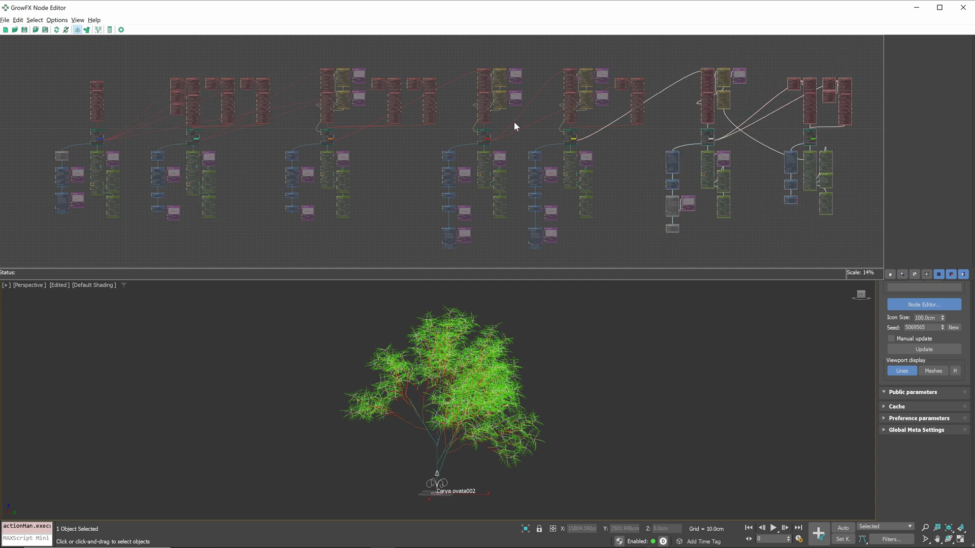
- Switch off the Leaves path node in the node graph
scroll(513, 127, "up", 3)
scroll(457, 136, "up", 9)
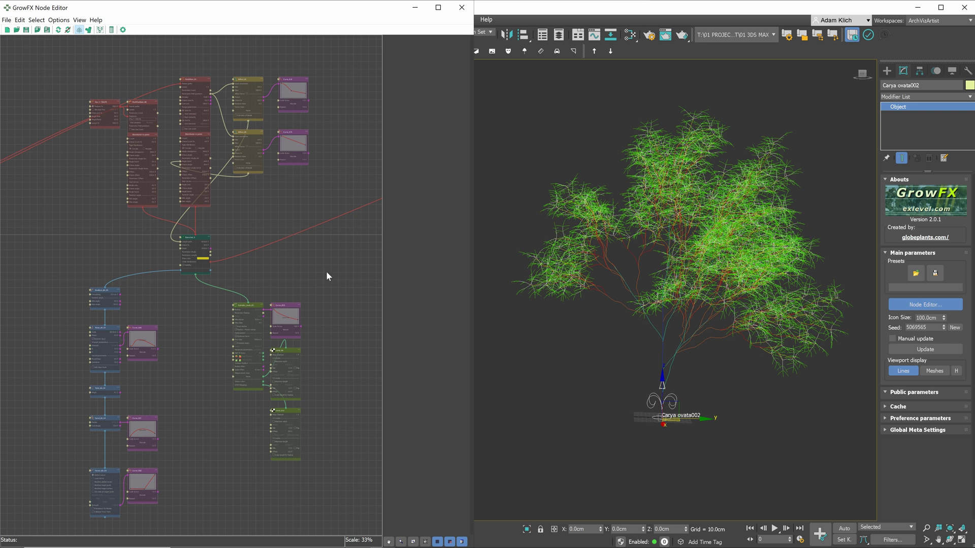
scroll(325, 277, "down", 5)
middle_click_drag(345, 245, 125, 247)
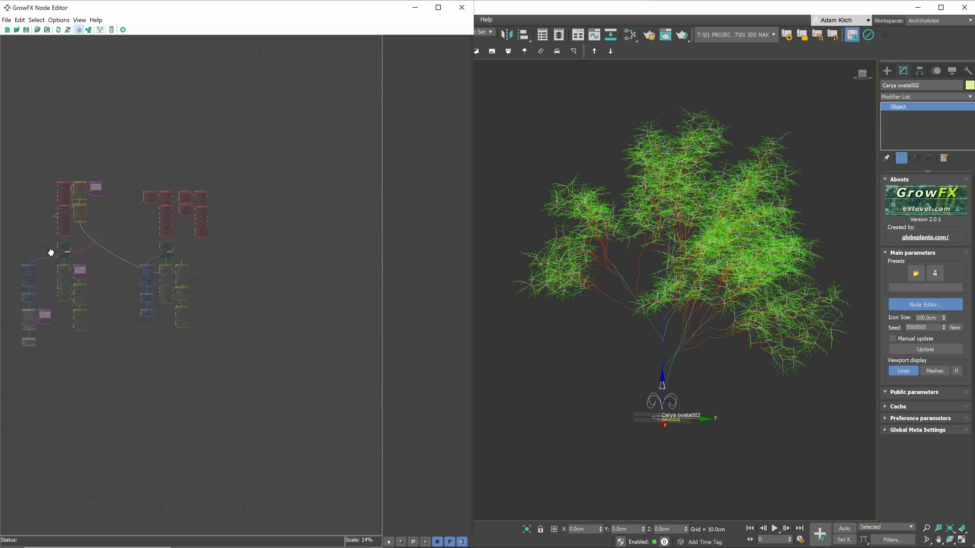
scroll(105, 243, "up", 2)
left_click(136, 250)
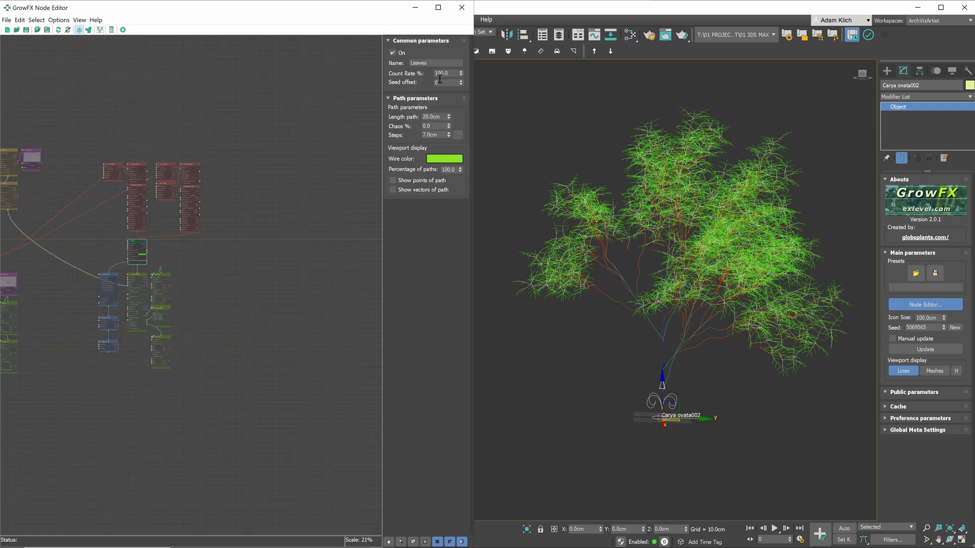
left_click(394, 53)
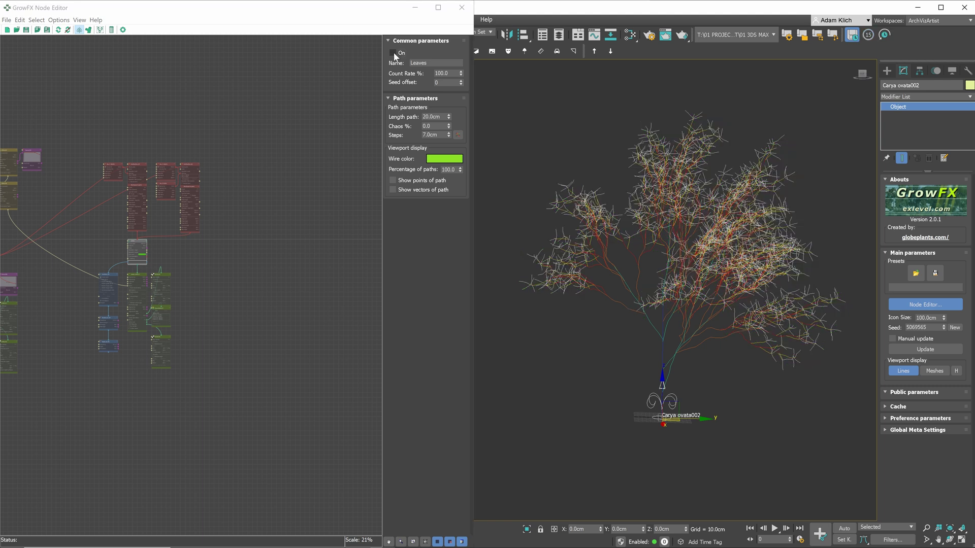
- Switch off the Leaves_stem path node in the node graph
middle_click_drag(135, 236, 374, 245)
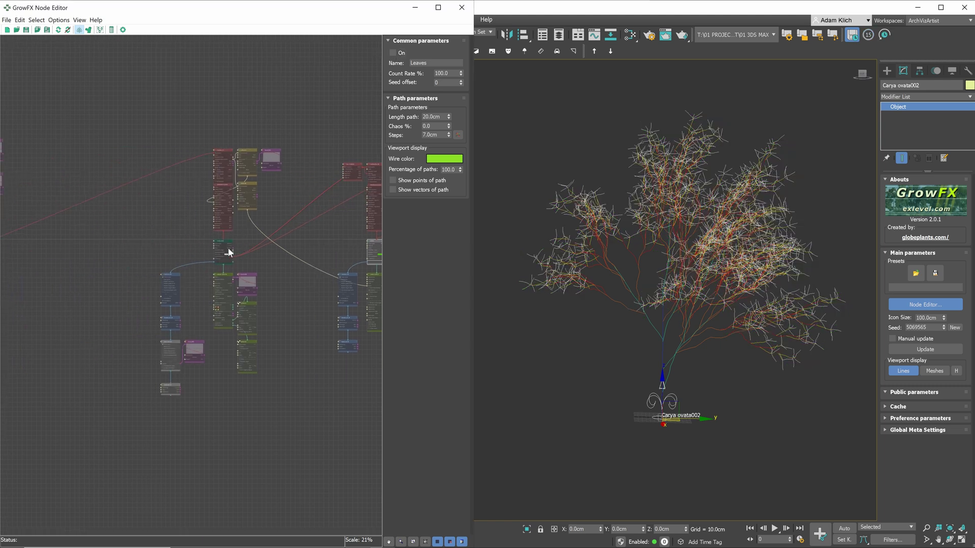
left_click(394, 53)
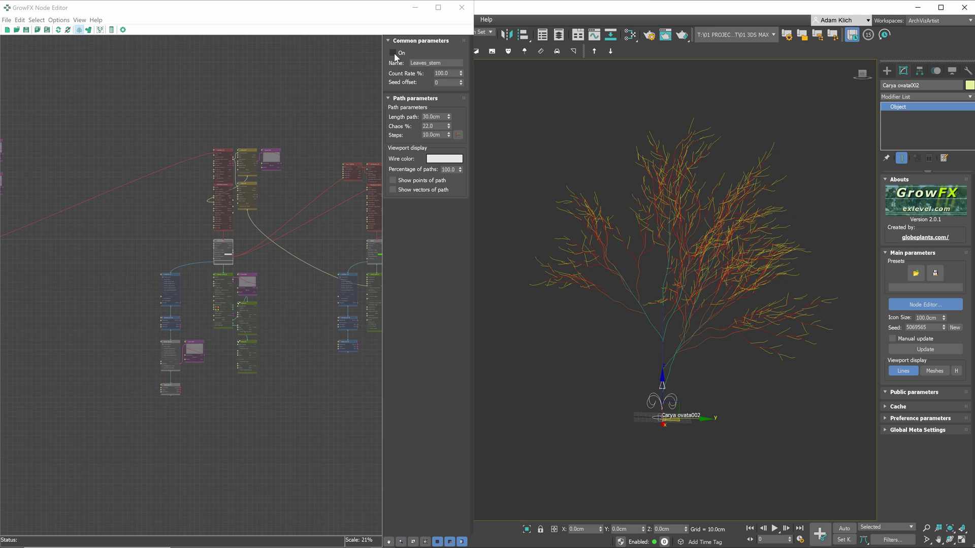
left_click(218, 250)
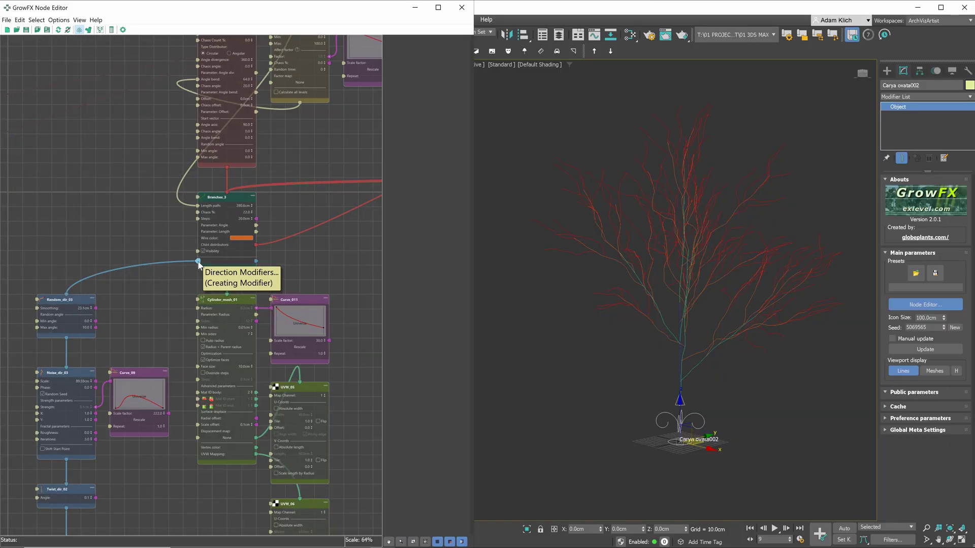
- Add a Wind animation node to the After Mesh Modifiers output of the Branches_3 path
scroll(198, 264, "down", 3)
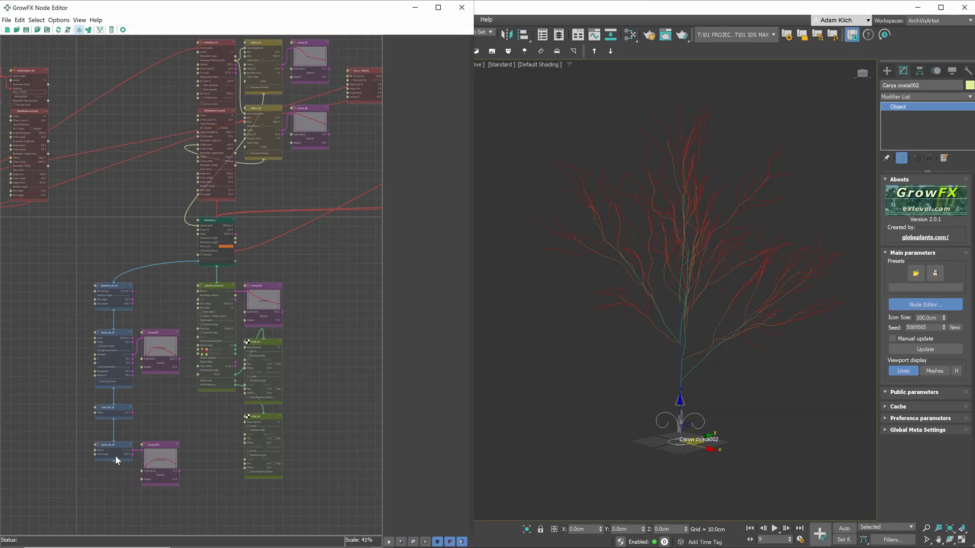
left_click_drag(114, 459, 144, 505)
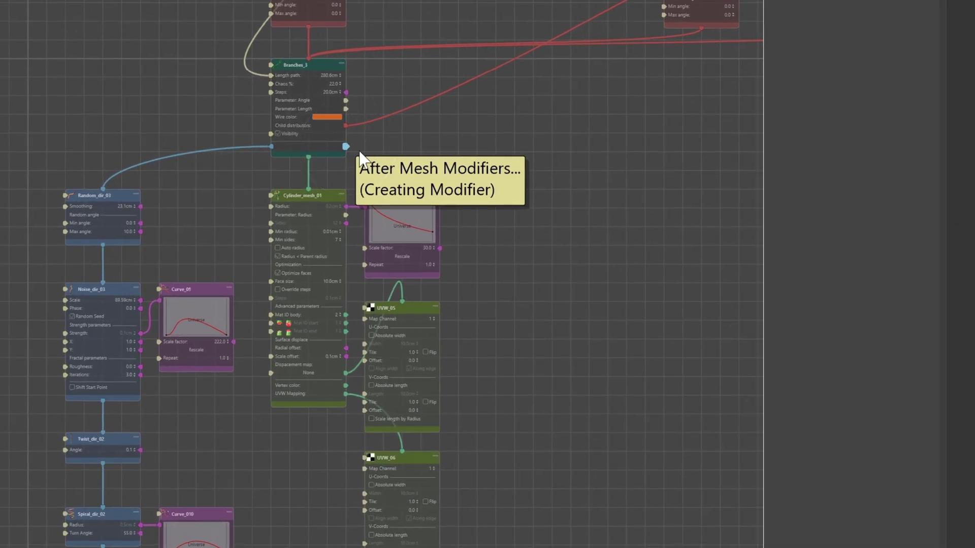
left_click_drag(346, 147, 562, 379)
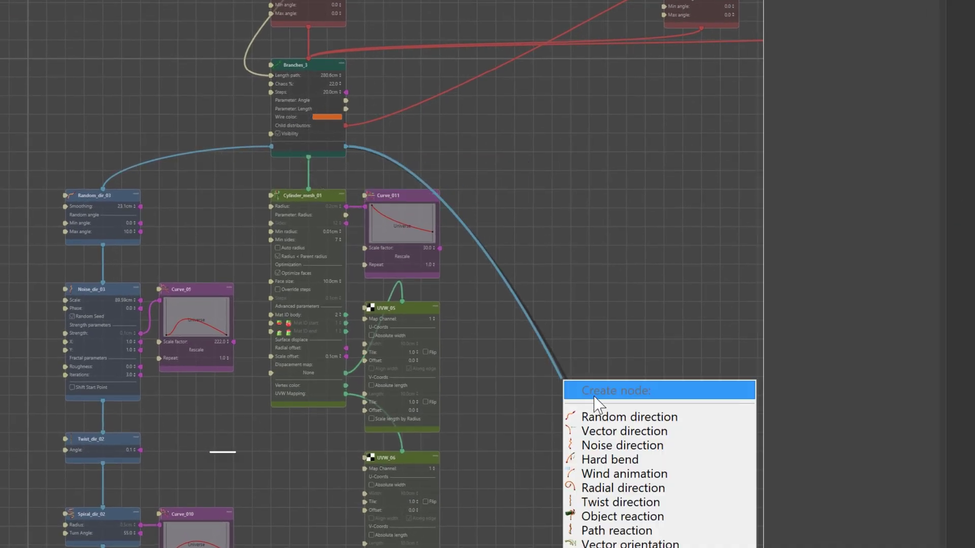
left_click(686, 478)
- Create a wind object for the Wind_01 modifier and place it beside the tree
scroll(356, 375, "up", 5)
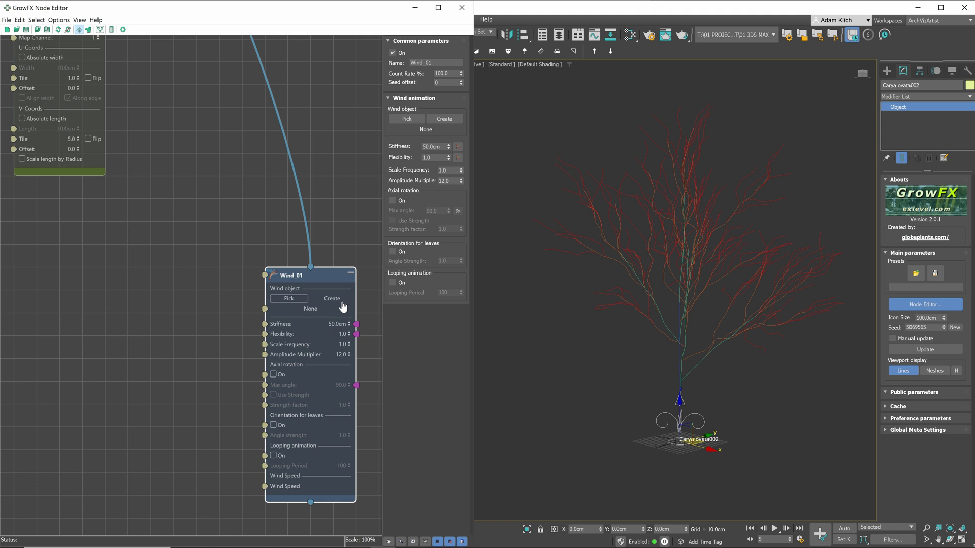
left_click(520, 441)
scroll(545, 439, "down", 5)
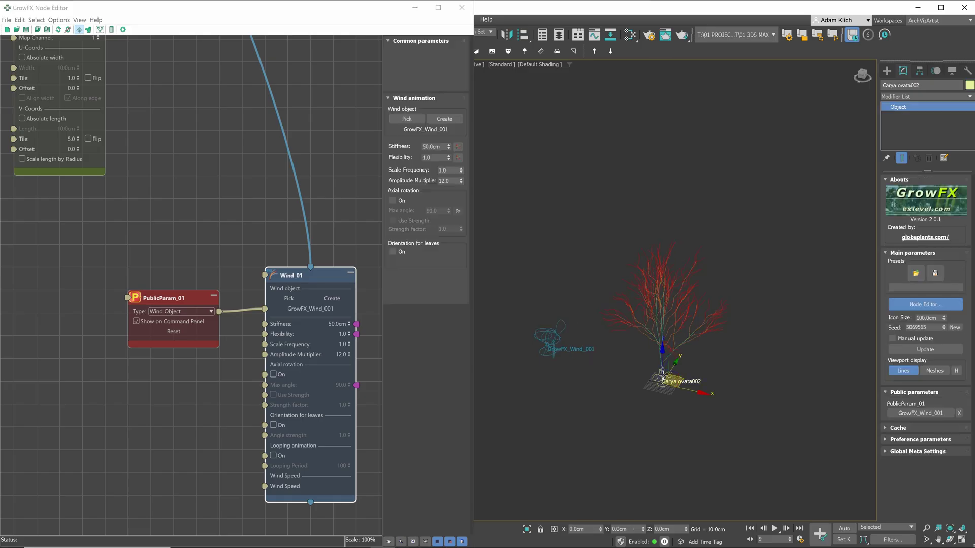
- Display the tree as meshes and play the wind animation
scroll(326, 299, "down", 5)
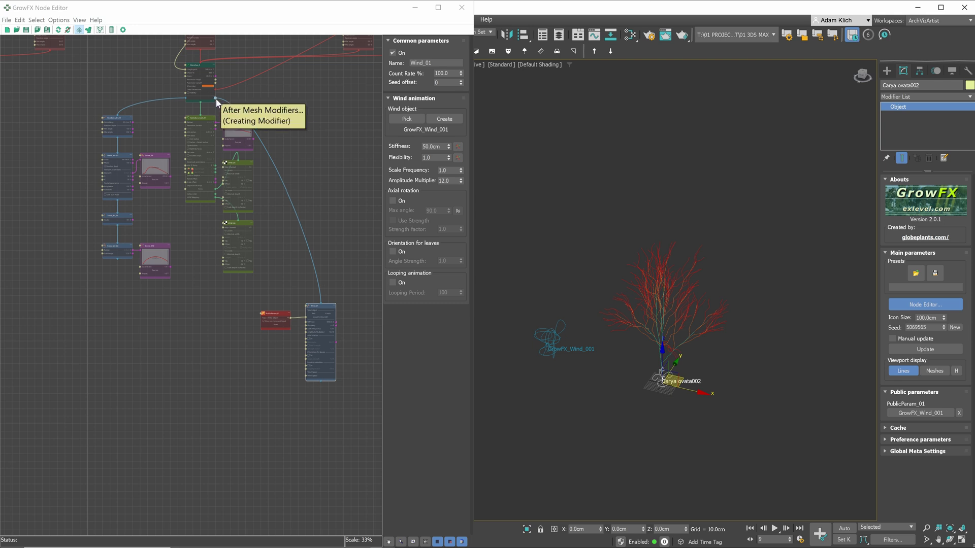
left_click(942, 370)
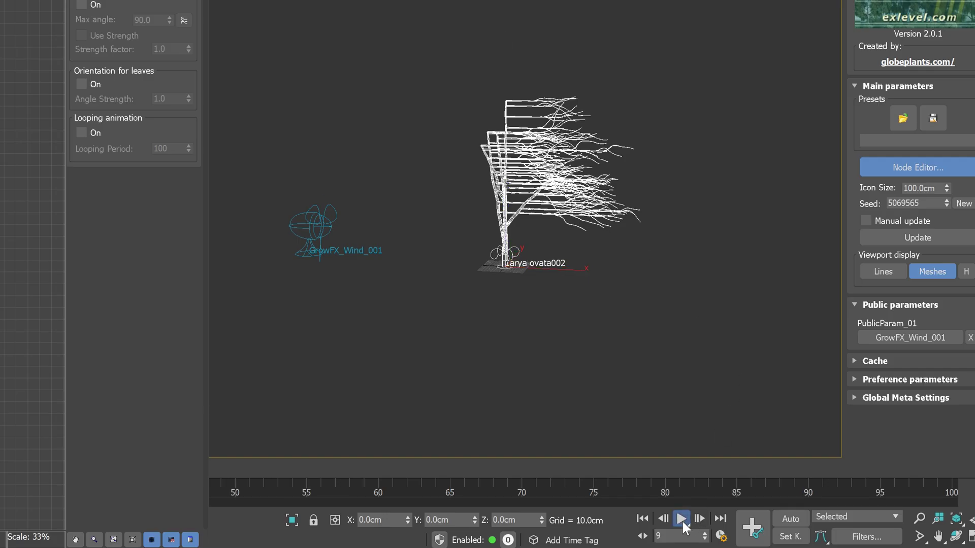
left_click(681, 519)
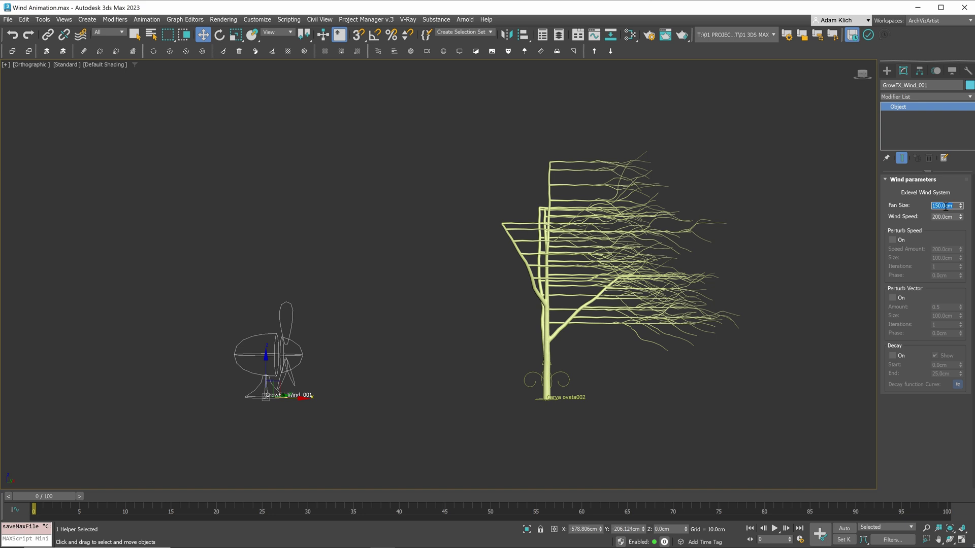
- Try fan sizes of 200 cm and 100 cm on the wind object, and set it back to 150 cm
key("Return")
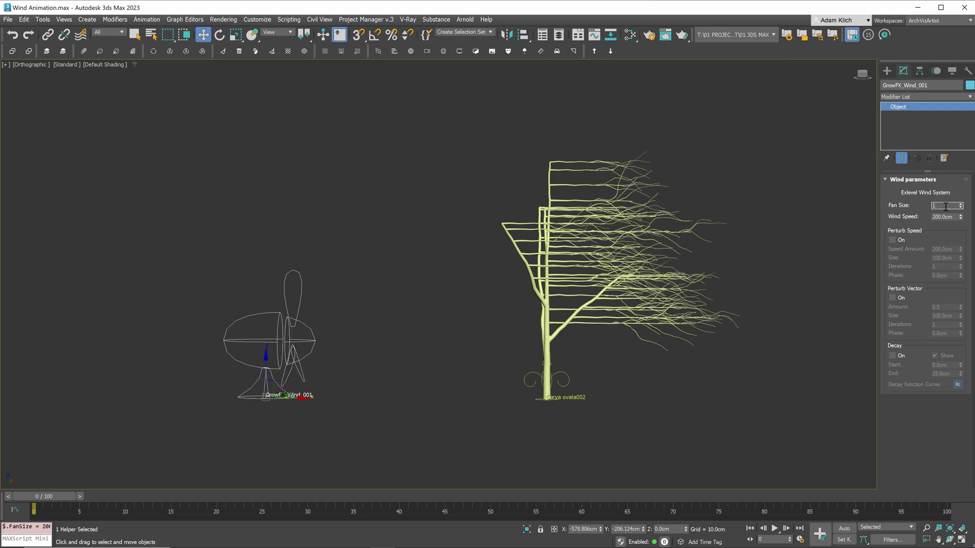
key("Return")
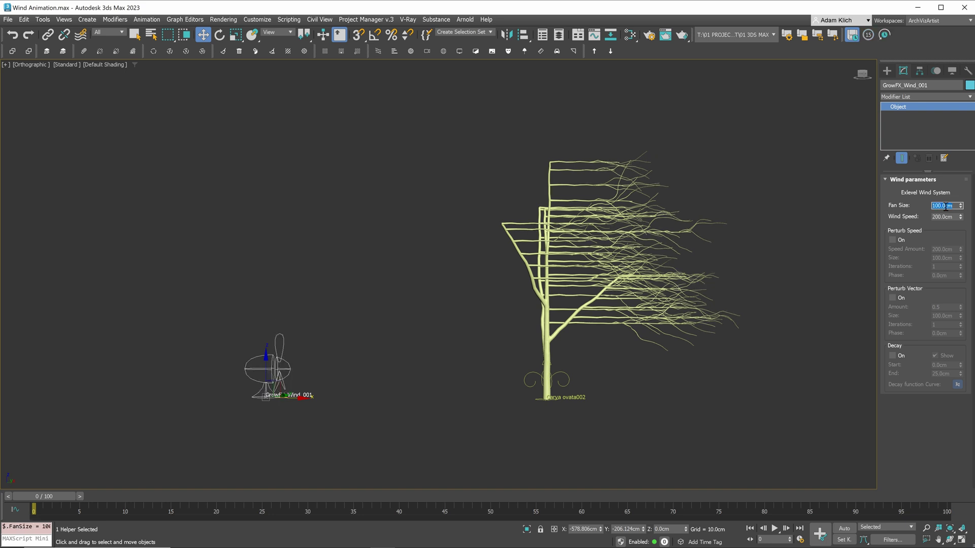
type("150")
key("Return")
- Play the animation while trying wind speeds of 5, 20 and 50 cm, and set the wind speed to 15 cm
key("/")
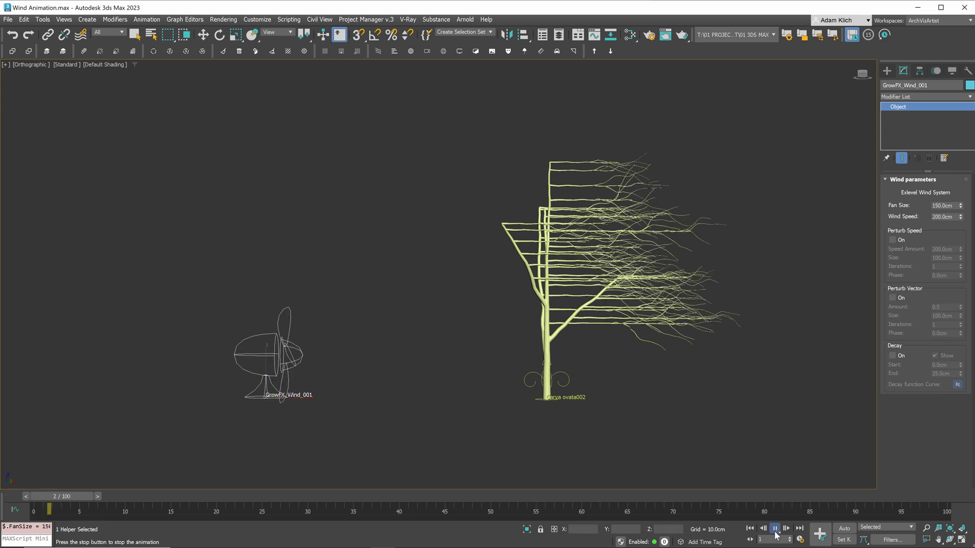
double_click(943, 217)
type("5")
key("Return")
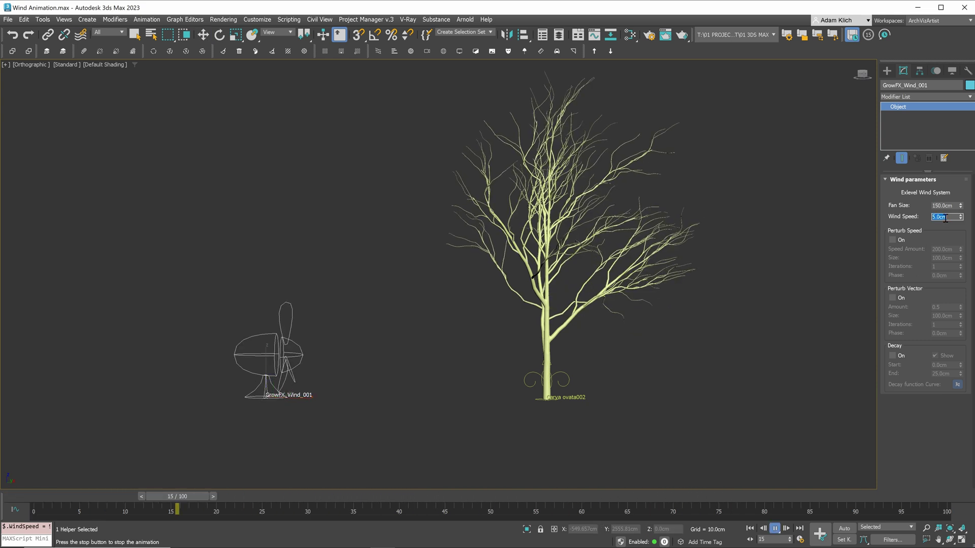
type("20")
key("Return")
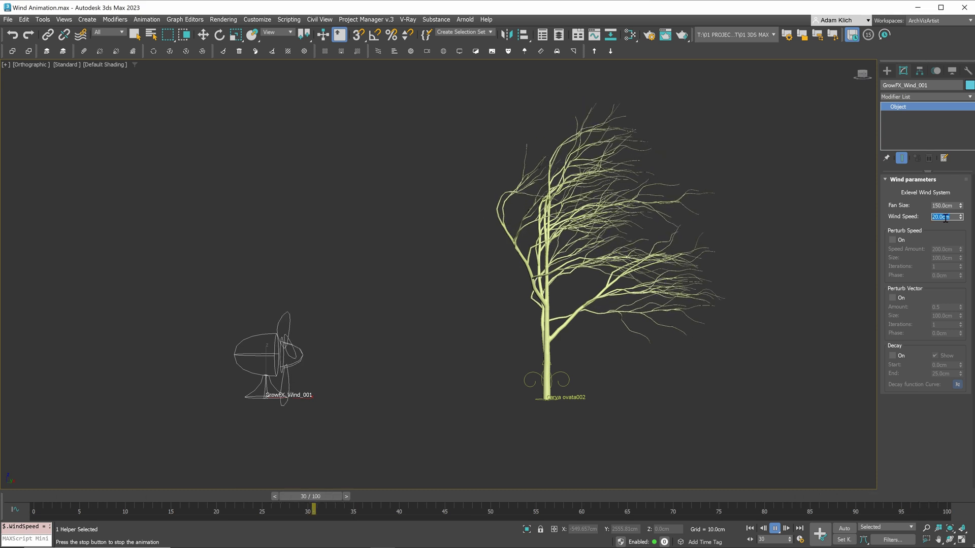
type("50")
key("Return")
type("15")
key("Return")
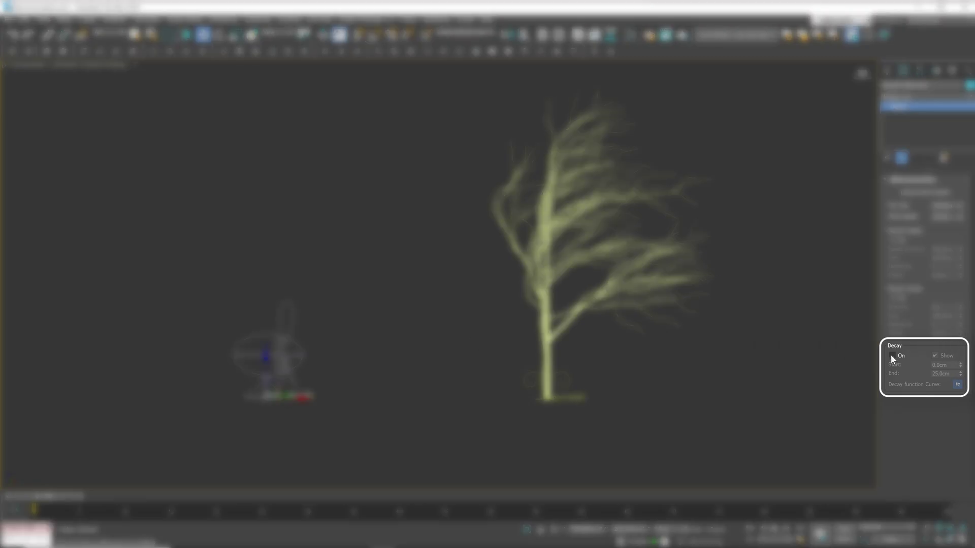
- Turn on decay for the wind object with an end distance of 500 cm and extend it to 820 cm while playing the animation
left_click(892, 355)
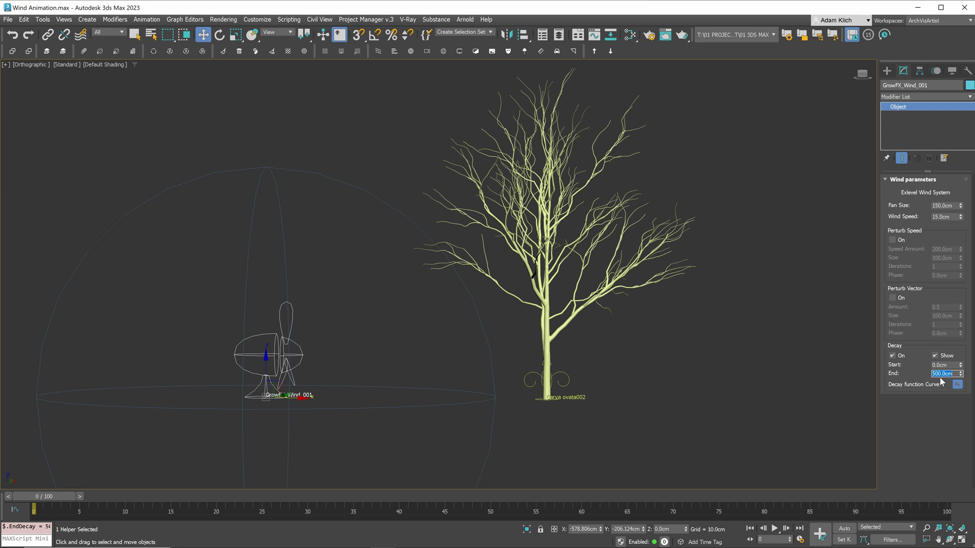
left_click(774, 529)
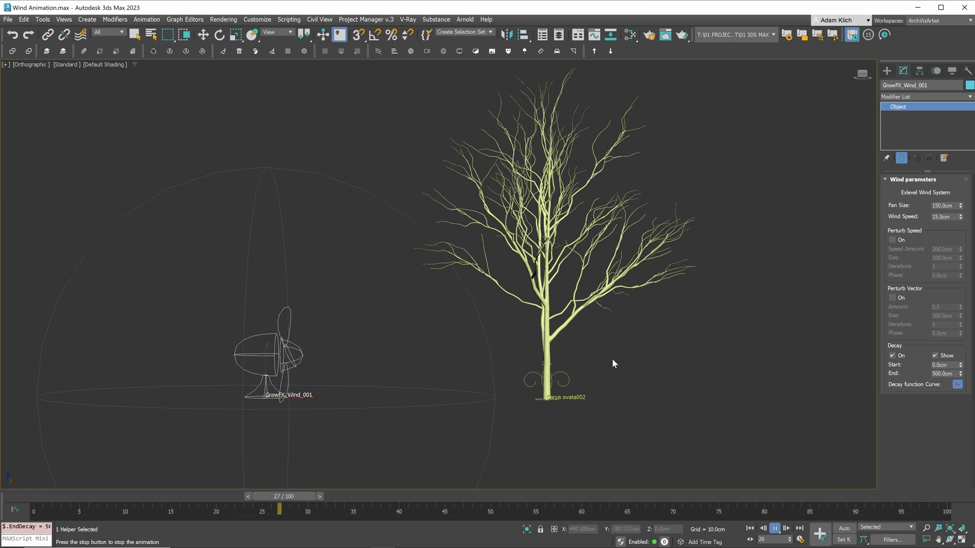
left_click_drag(960, 374, 963, 357)
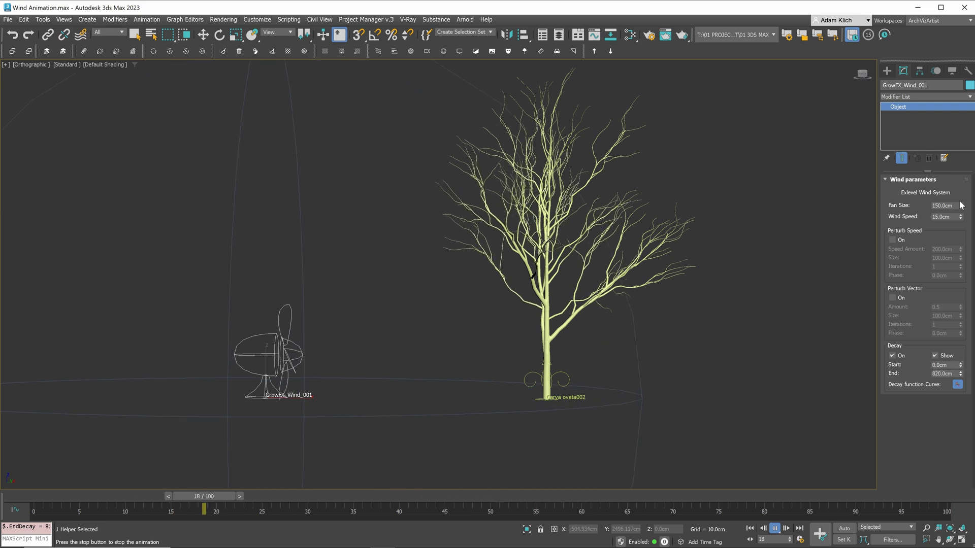
- Set the wind object's wind speed to 30 cm
double_click(949, 217)
type("30")
key("Return")
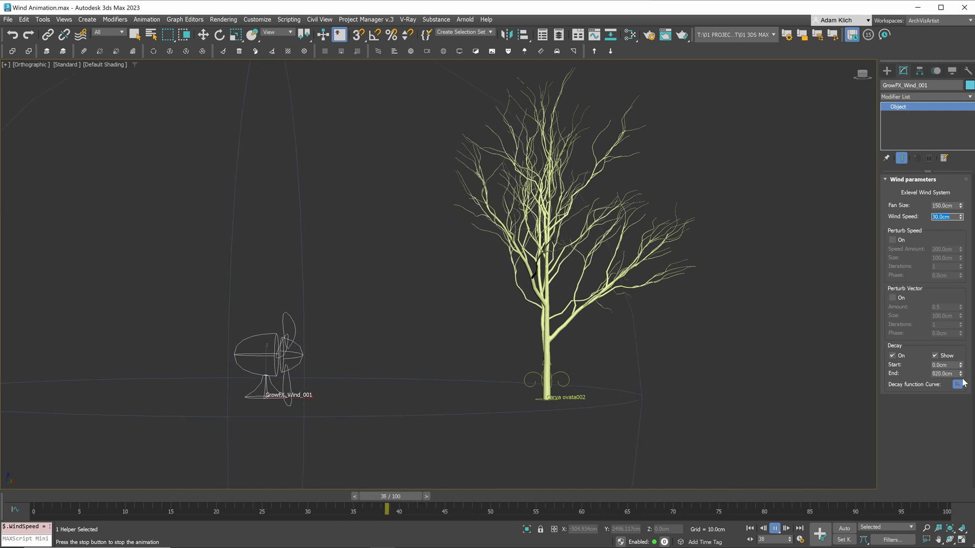
- Reduce the decay end distance to about 676 cm and turn decay off
left_click_drag(959, 374, 963, 384)
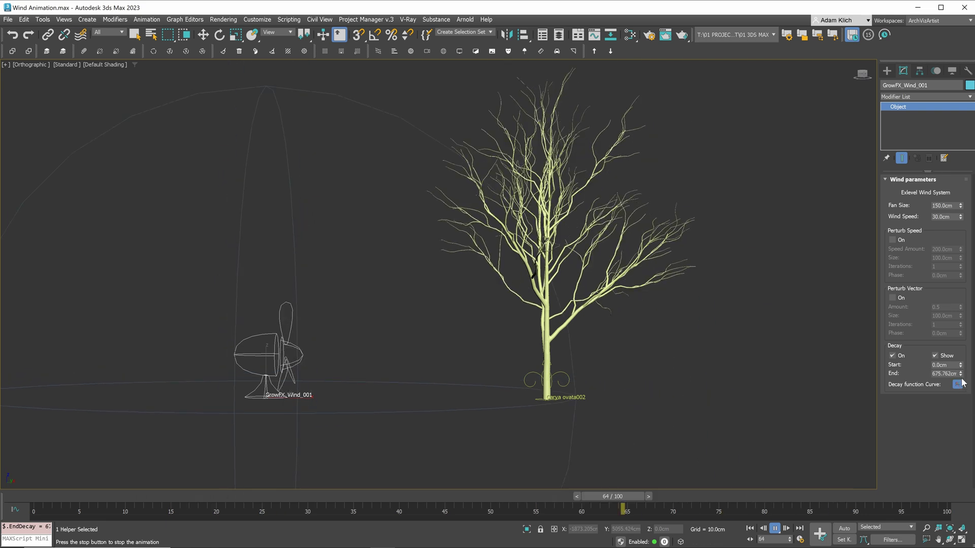
left_click(892, 355)
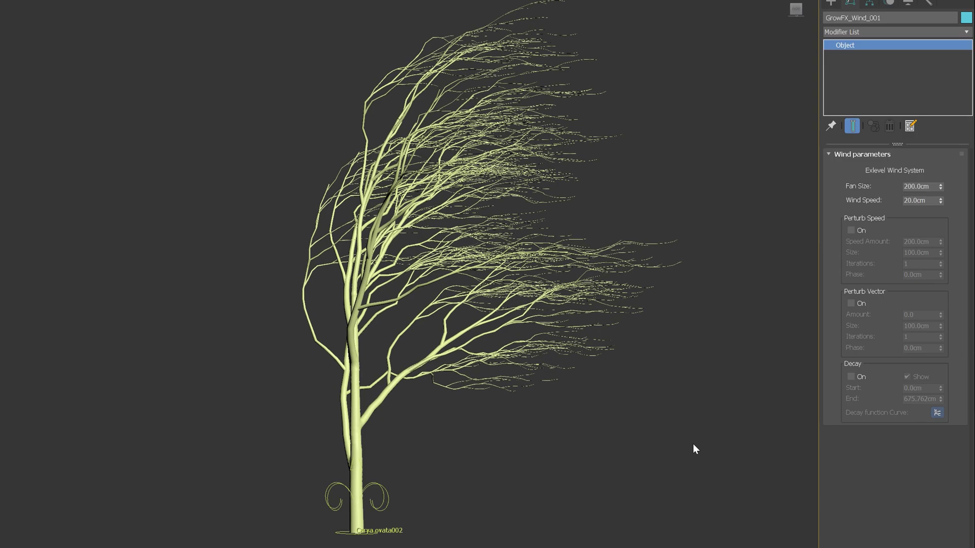
- Turn on Perturb Speed for the wind object and set its speed amount to 30 cm
left_click(851, 231)
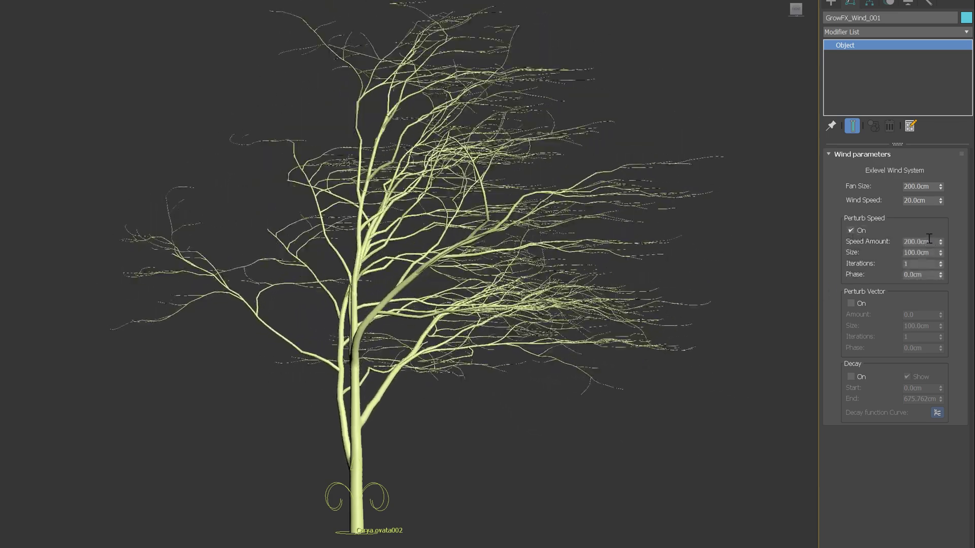
double_click(919, 242)
type("20")
key("Return")
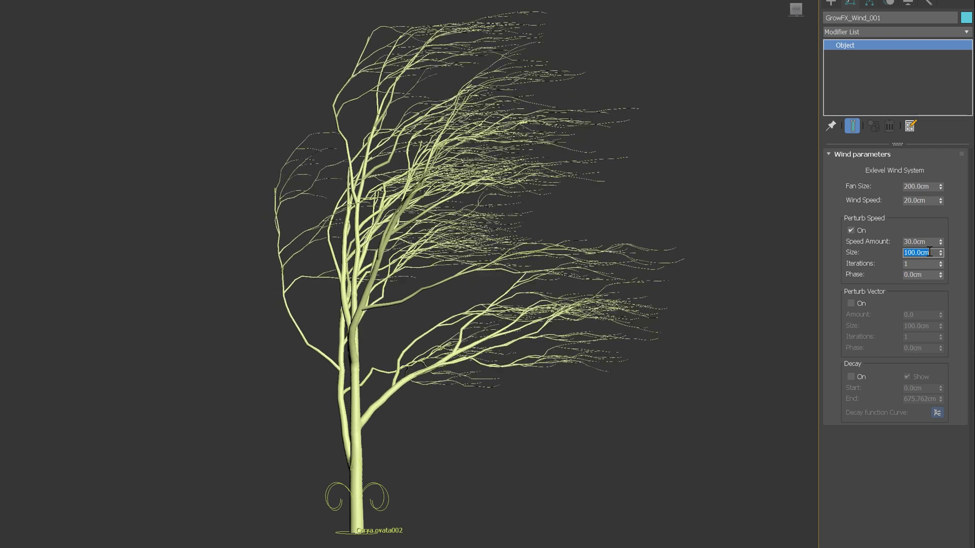
- Try higher iteration counts for Perturb Speed
left_click(940, 261)
left_click(940, 262)
left_click(941, 262)
left_click(941, 261)
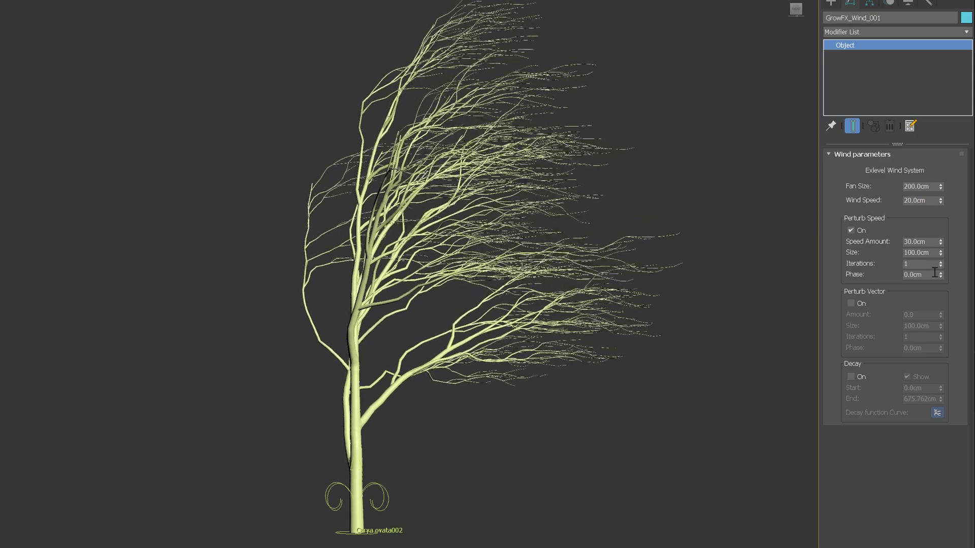
- Try Perturb Speed phase values of 100 cm and 200 cm
key("Tab")
type("100")
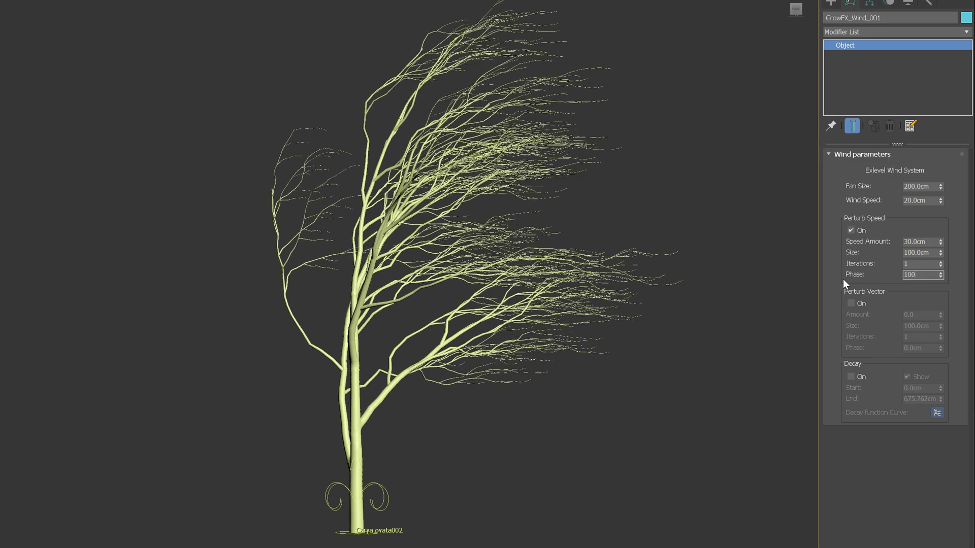
key("Return")
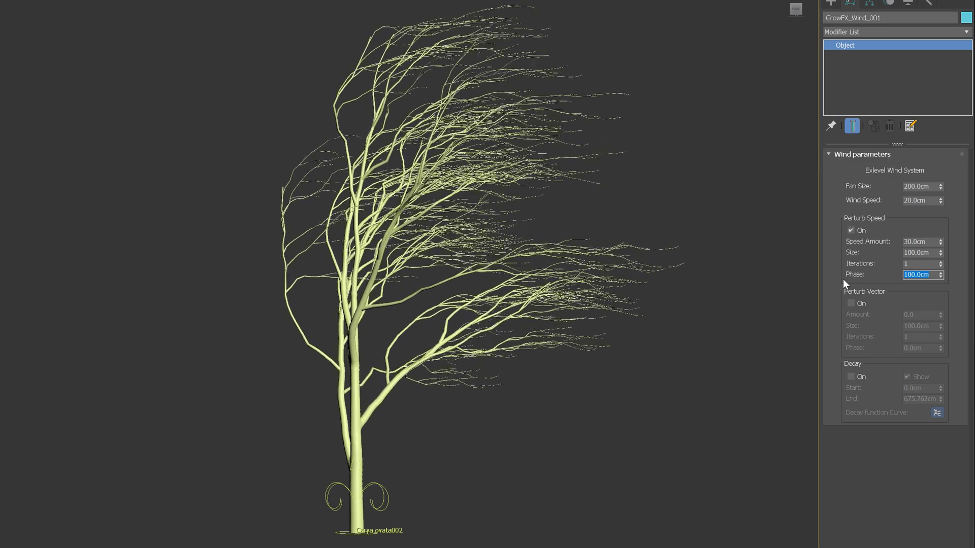
type("200")
key("Return")
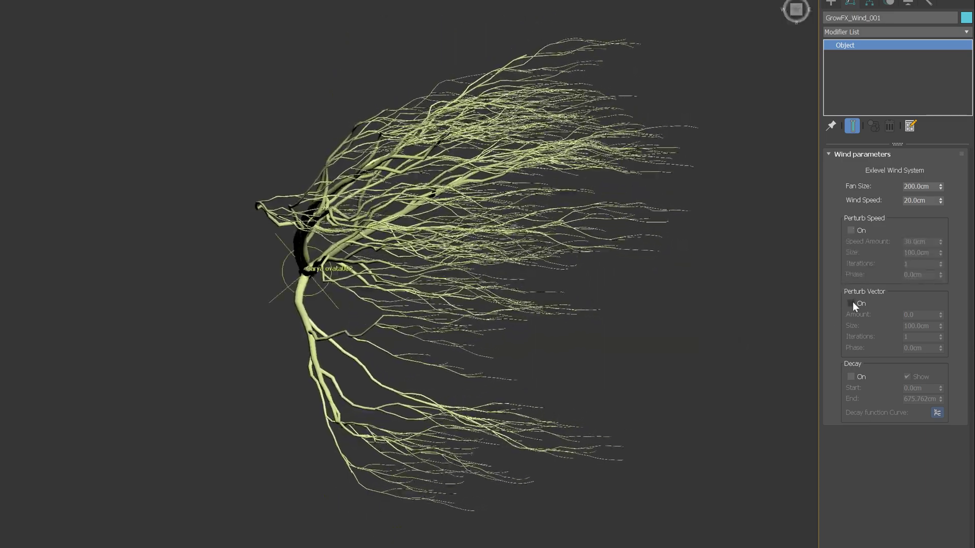
- Turn on Perturb Vector for the wind object and set its amount to 5
left_click(850, 303)
double_click(927, 314)
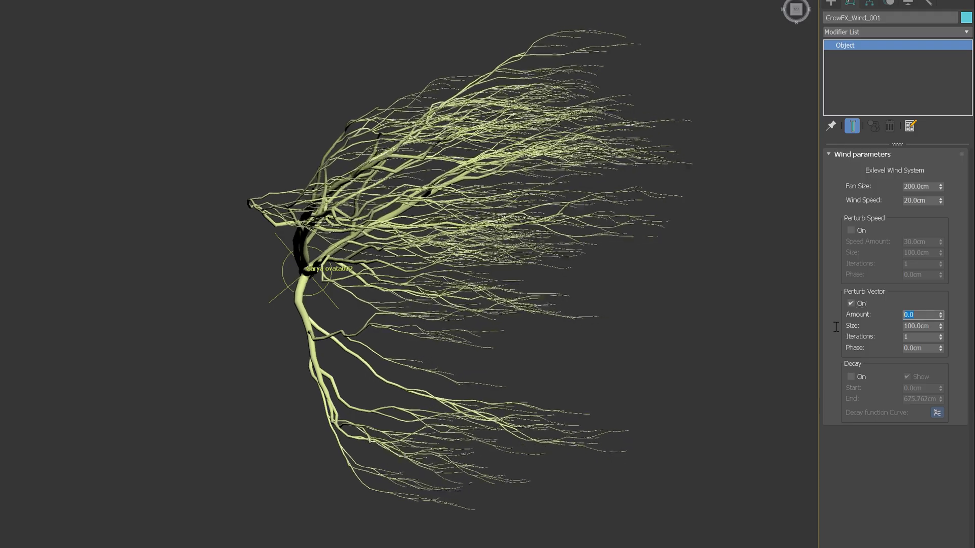
type("5")
key("Return")
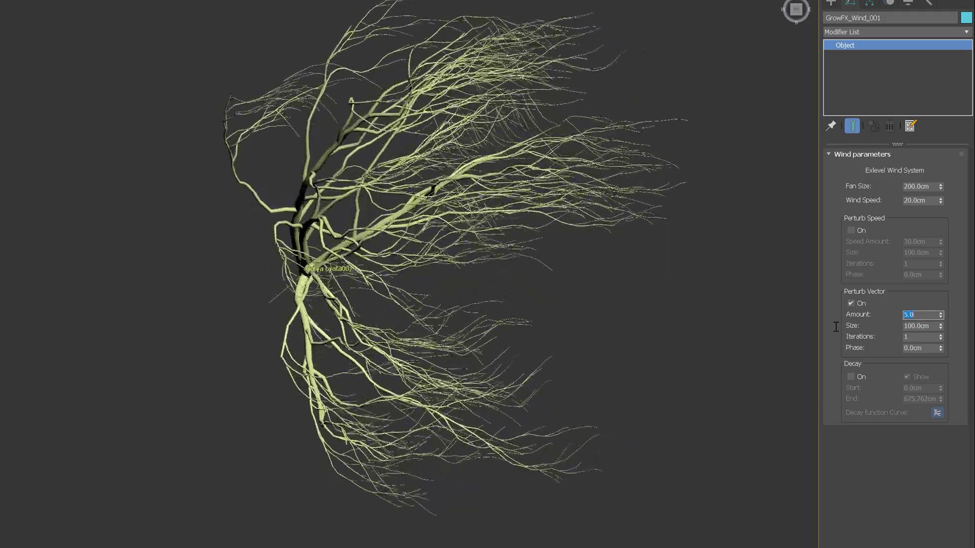
- Try Perturb Vector amounts of 10 and 100, and set the amount back to 5
type("10")
key("Return")
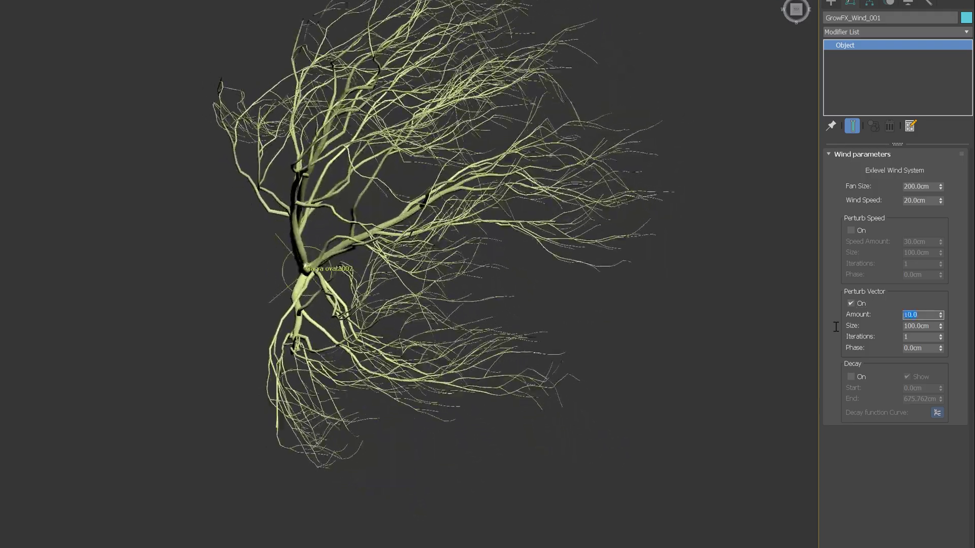
type("100")
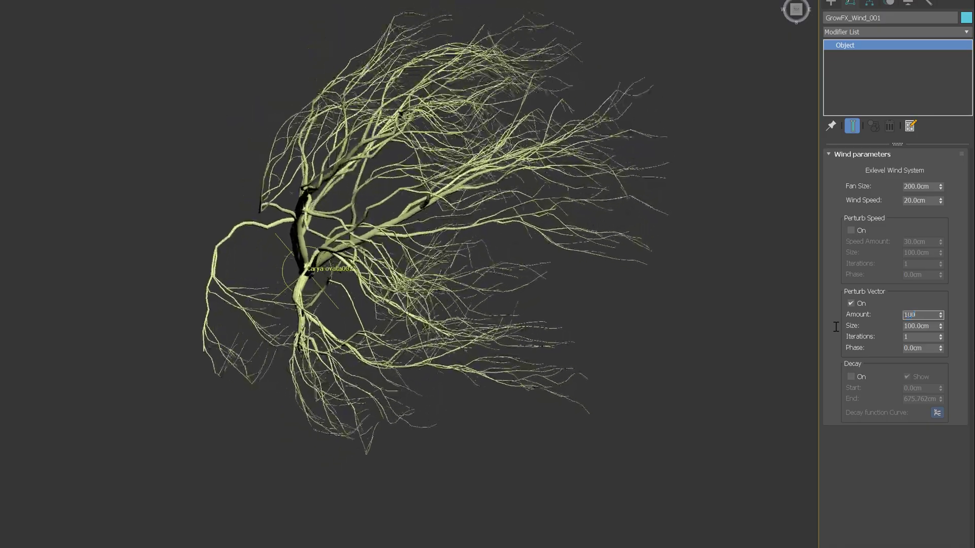
key("Return")
type("5")
key("Return")
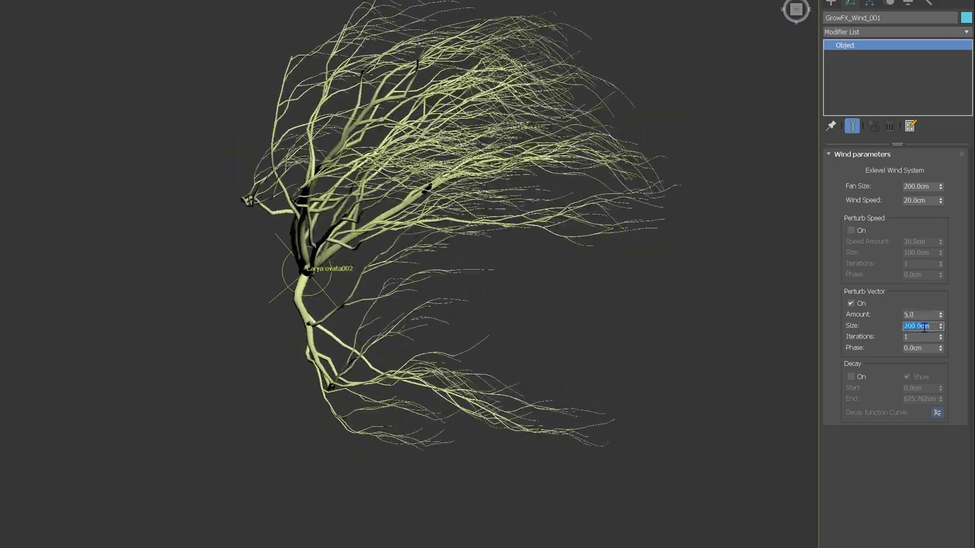
- Try a Perturb Vector size of 5000 cm and set the size to 100 cm
type("5000")
key("Return")
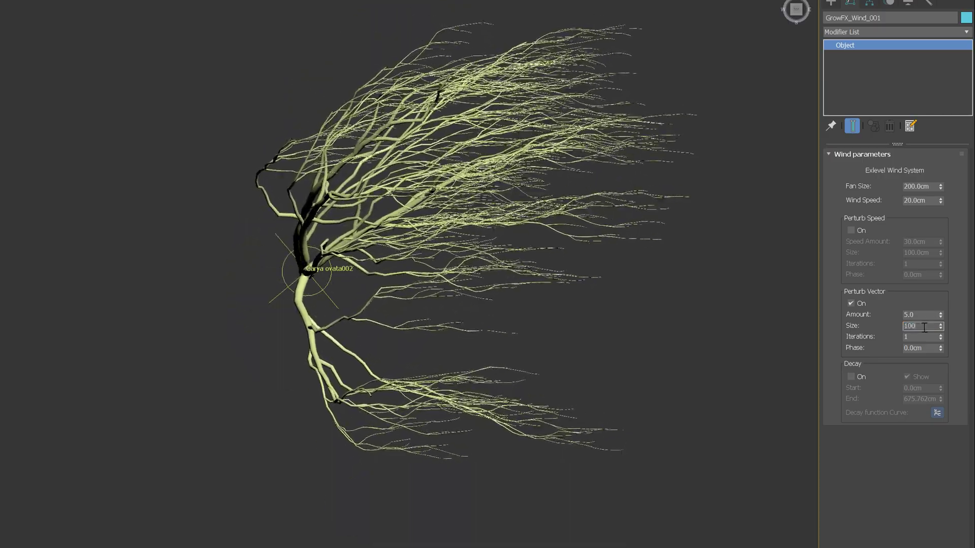
key("Return")
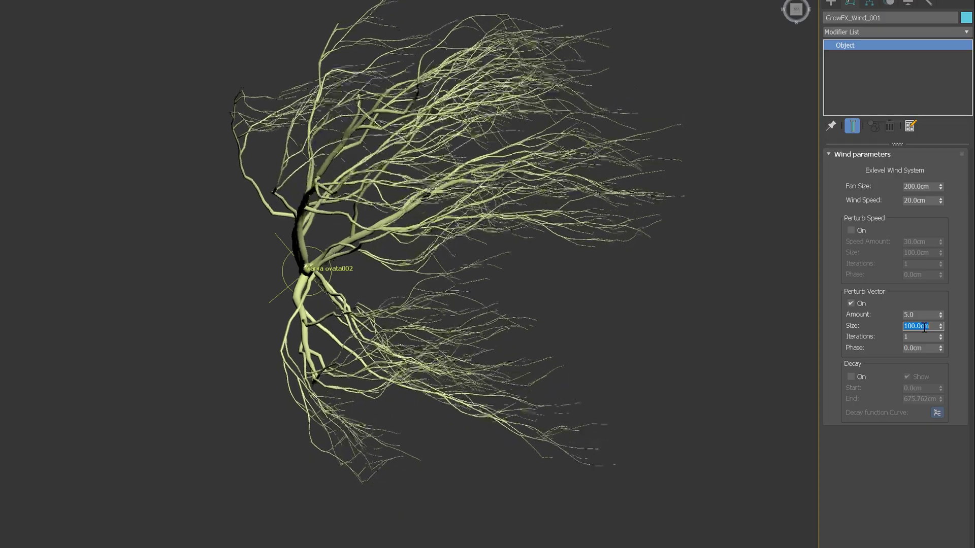
- Raise the Perturb Vector iterations step by step to 6
left_click(940, 328)
left_click(940, 335)
left_click(940, 335)
left_click(940, 335)
left_click(940, 335)
left_click(940, 335)
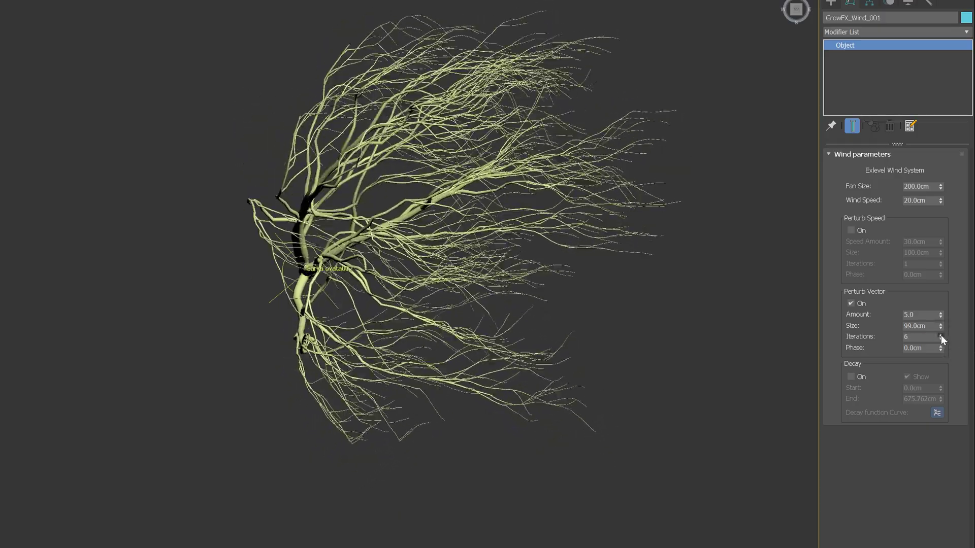
left_click(940, 335)
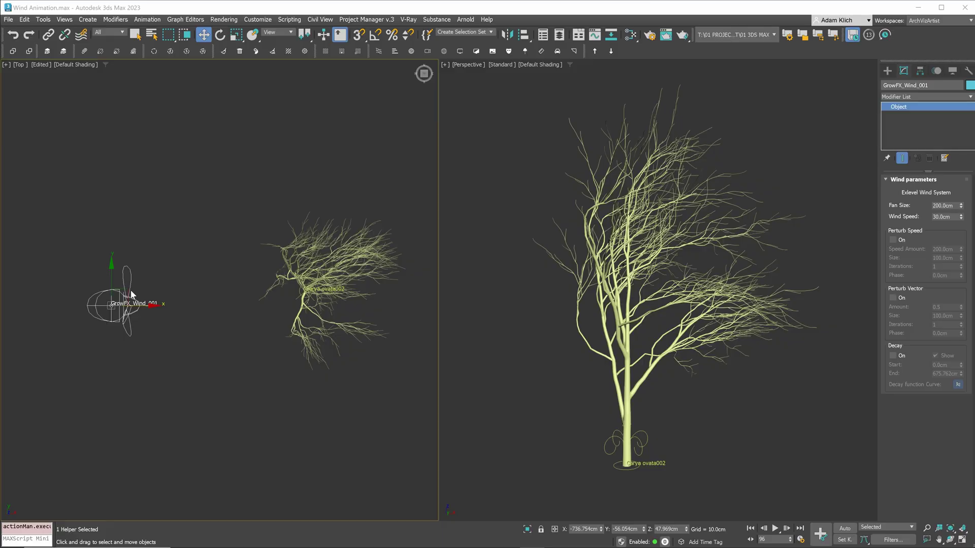
- Move and rotate the wind object beside the tree in the top view
mouse_move(131, 295)
left_mouse_down()
mouse_move(127, 267)
mouse_move(205, 205)
mouse_move(118, 393)
mouse_move(381, 449)
mouse_move(102, 300)
mouse_move(129, 285)
left_mouse_up()
key("e")
left_click_drag(686, 531, 620, 537)
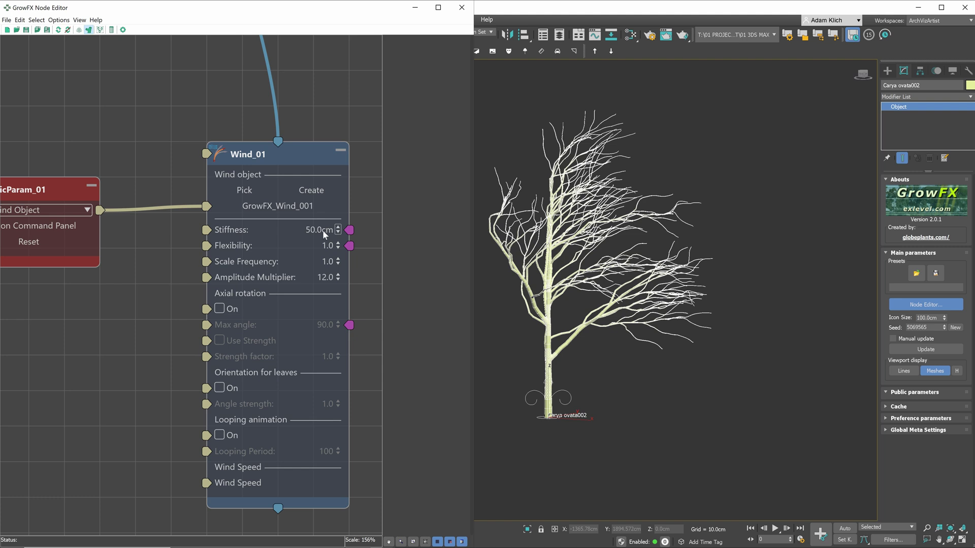
- Play the animation while trying Wind_01 stiffness values of 10 cm and 540 cm, and set the stiffness back to 50 cm
left_click(776, 530)
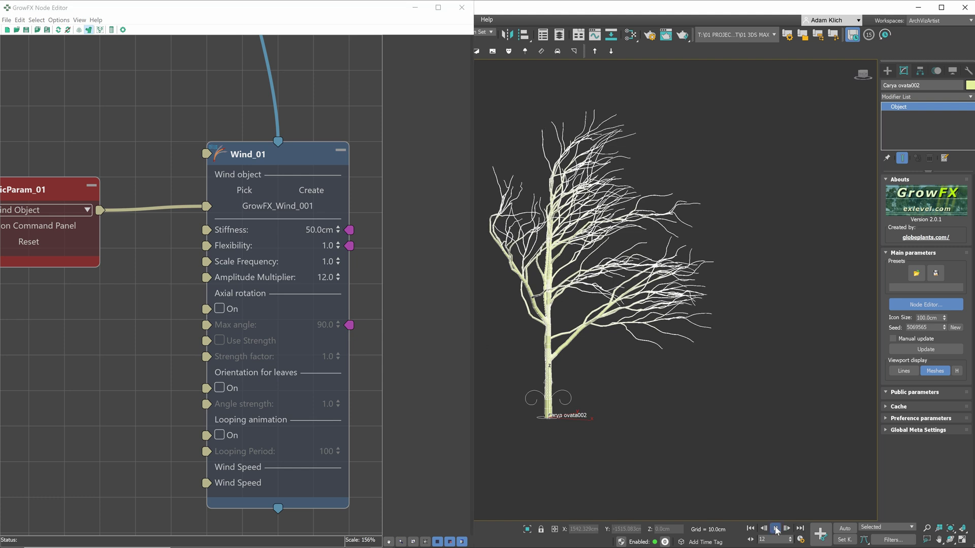
double_click(324, 229)
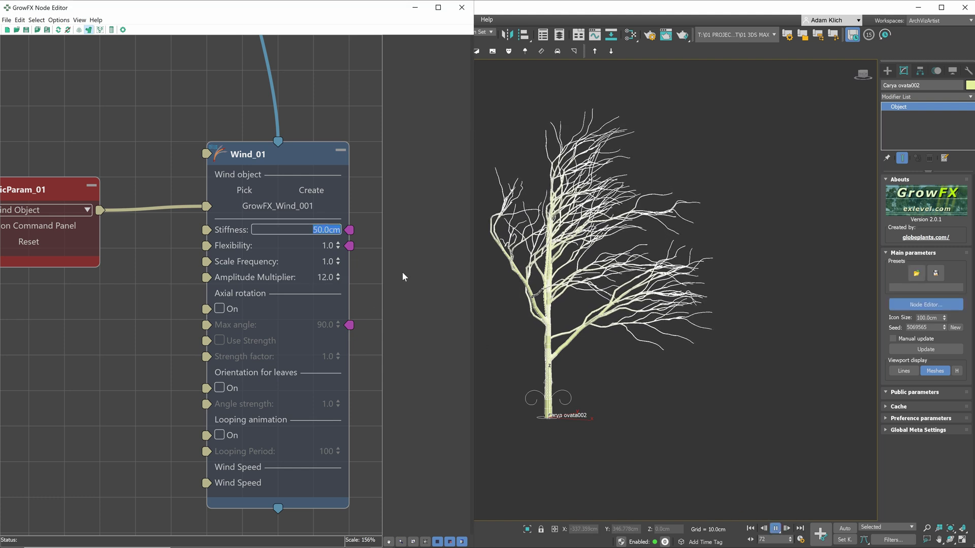
type("10")
key("Return")
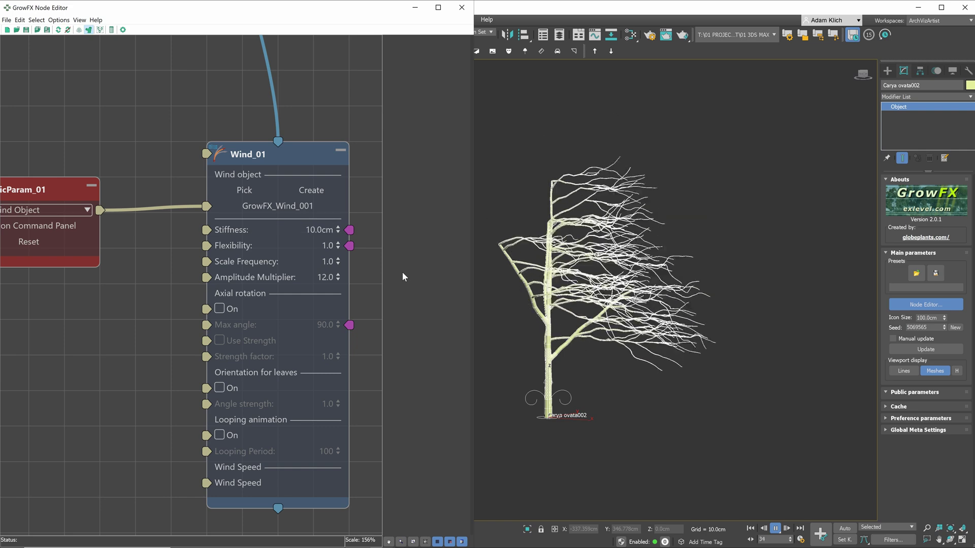
double_click(328, 231)
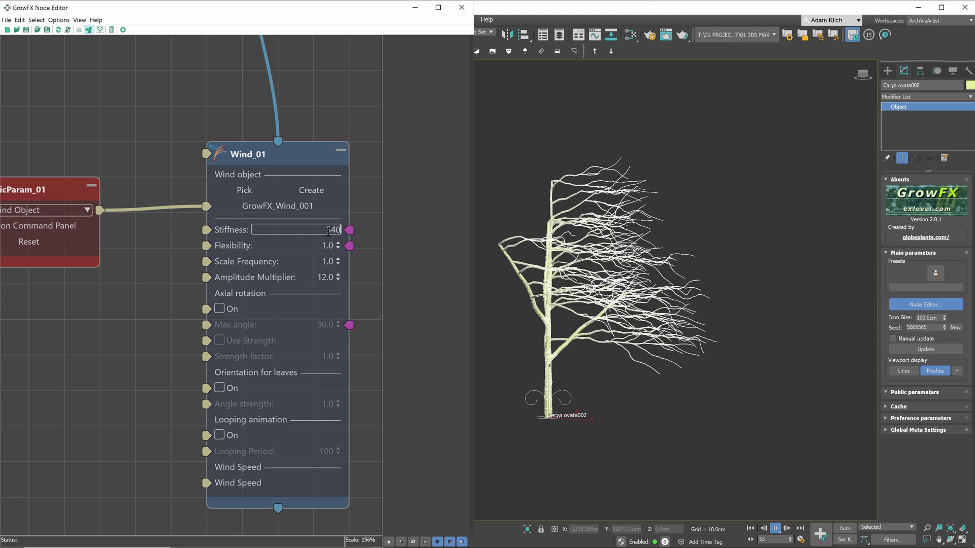
key("Return")
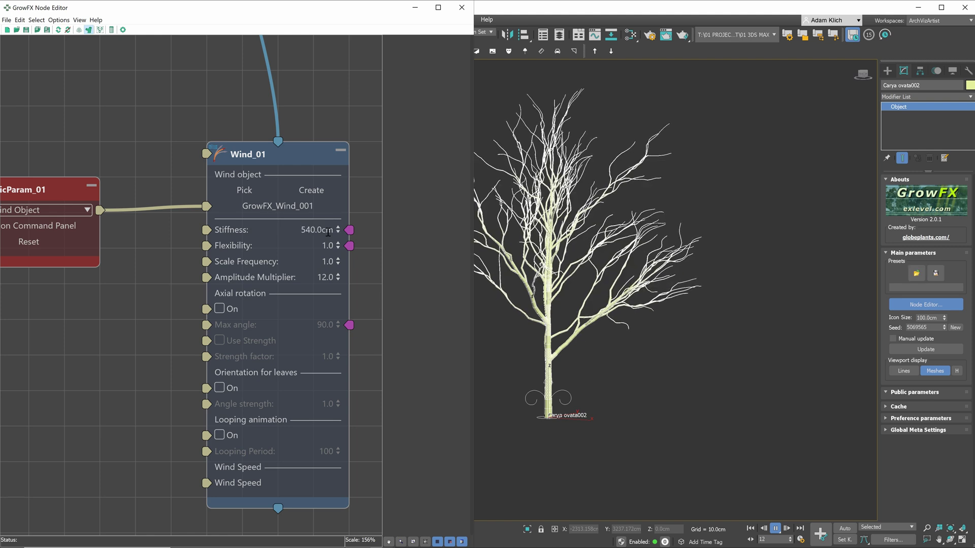
double_click(328, 231)
type("50")
key("Return")
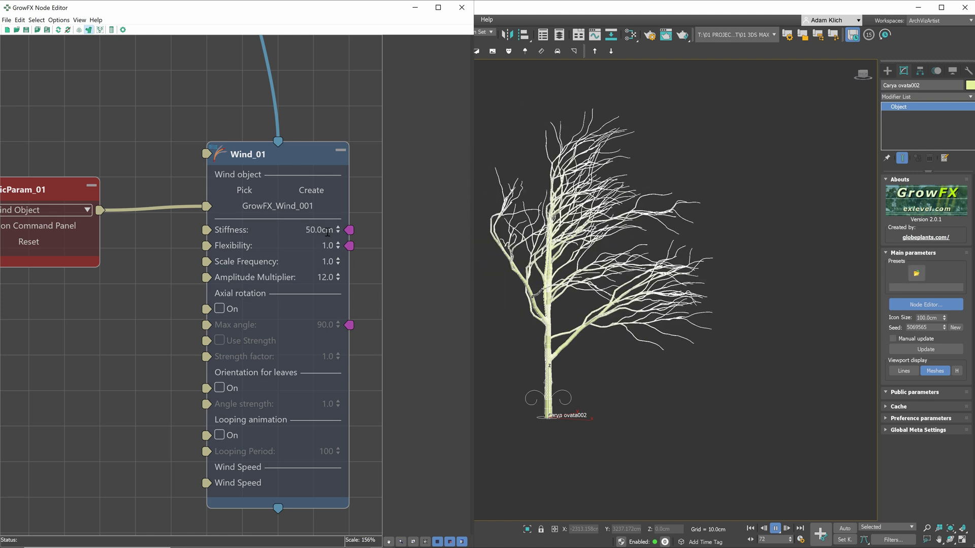
- Try flexibility values of 2 and 5 on the Wind_01 modifier, and set the flexibility back to 1
double_click(329, 245)
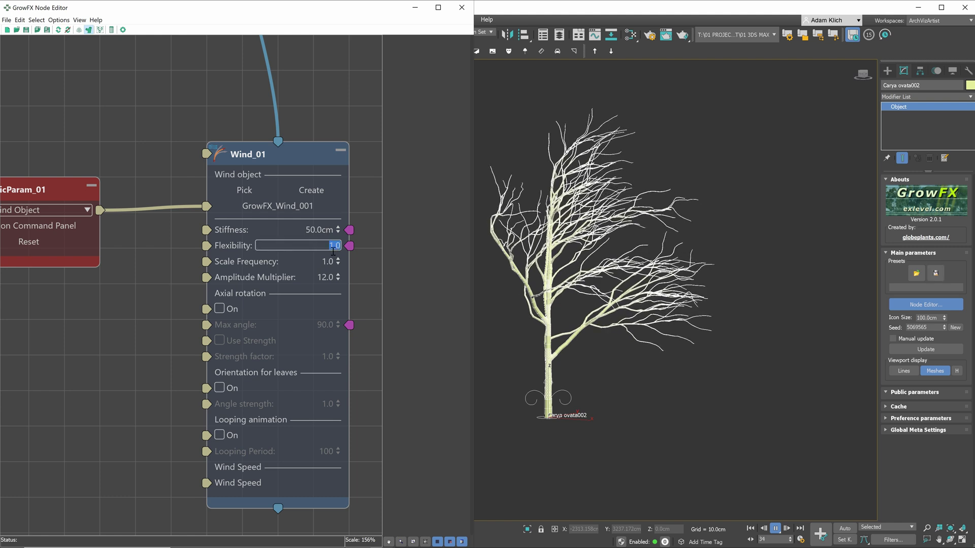
type("2")
key("Return")
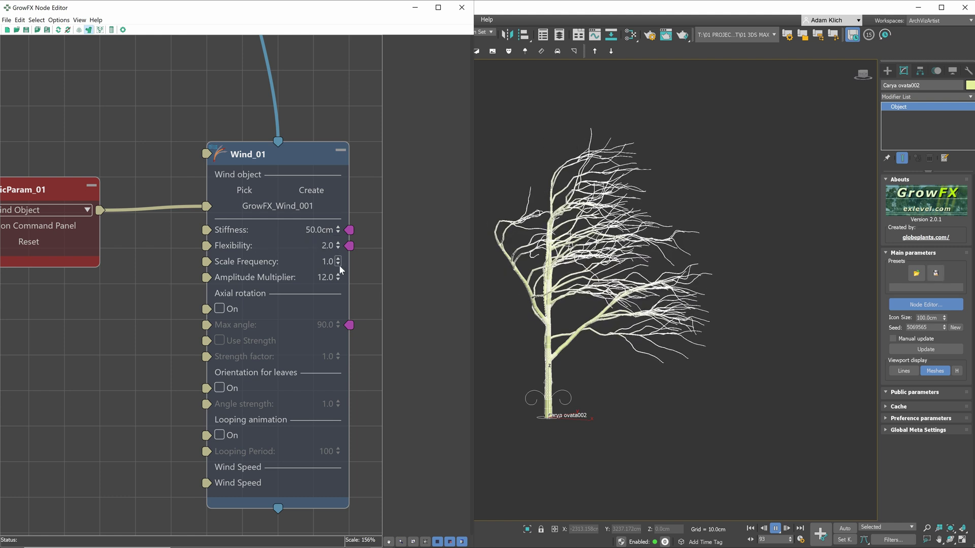
double_click(330, 246)
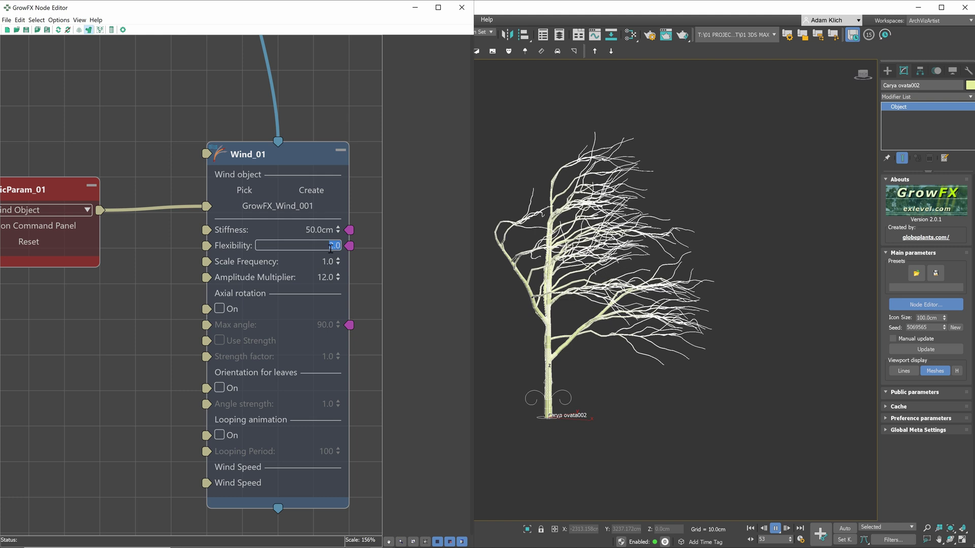
type("5")
key("Return")
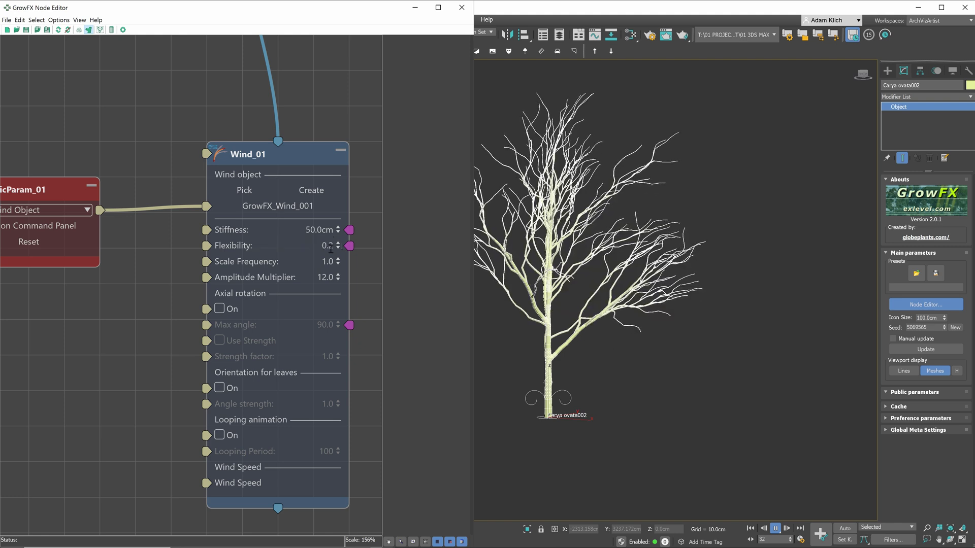
double_click(331, 247)
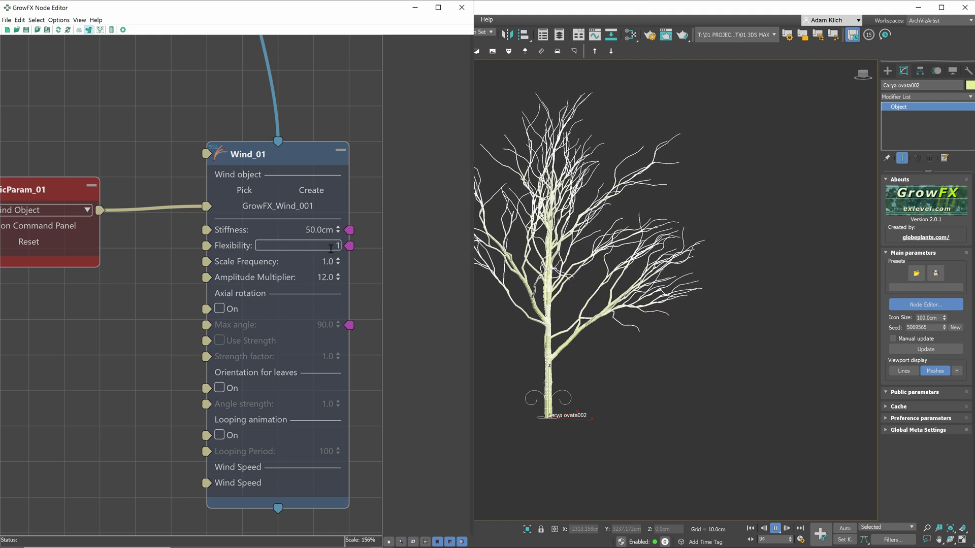
type("1")
key("Return")
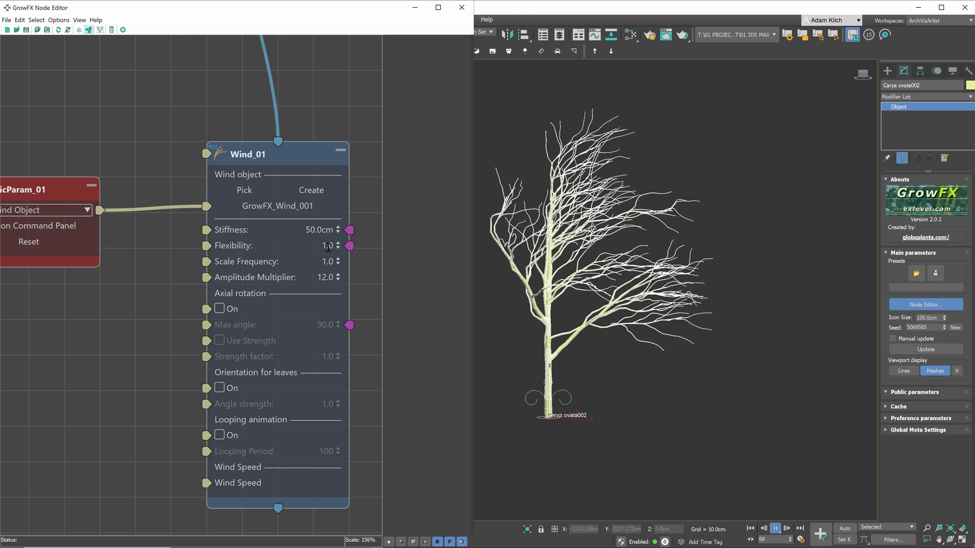
- Turn on looping animation for the Wind_01 modifier
left_click(220, 435)
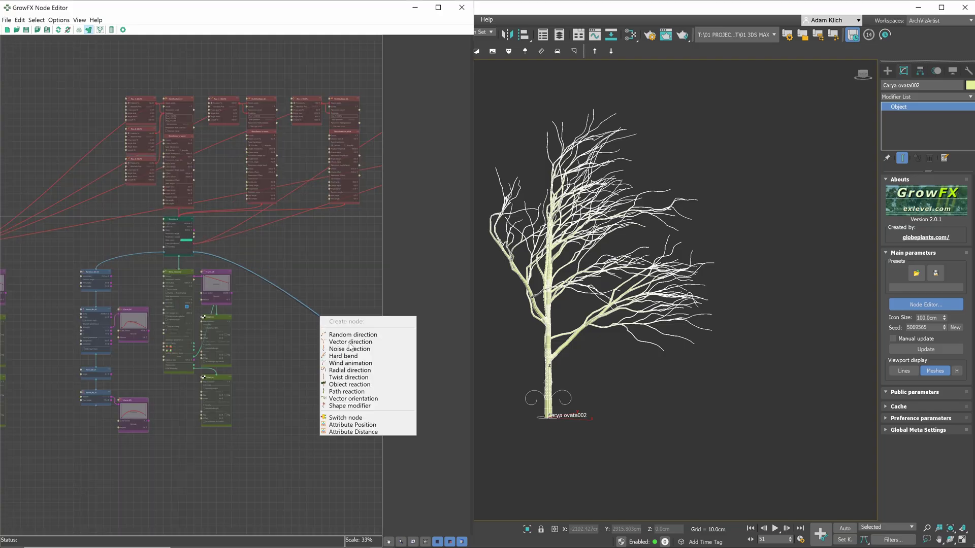
- Add Wind animation modifiers to the first branch level and the trunk, and place their nodes beside the wind object's parameter node
middle_click_drag(274, 340, 322, 325)
middle_click_drag(20, 238, 129, 223)
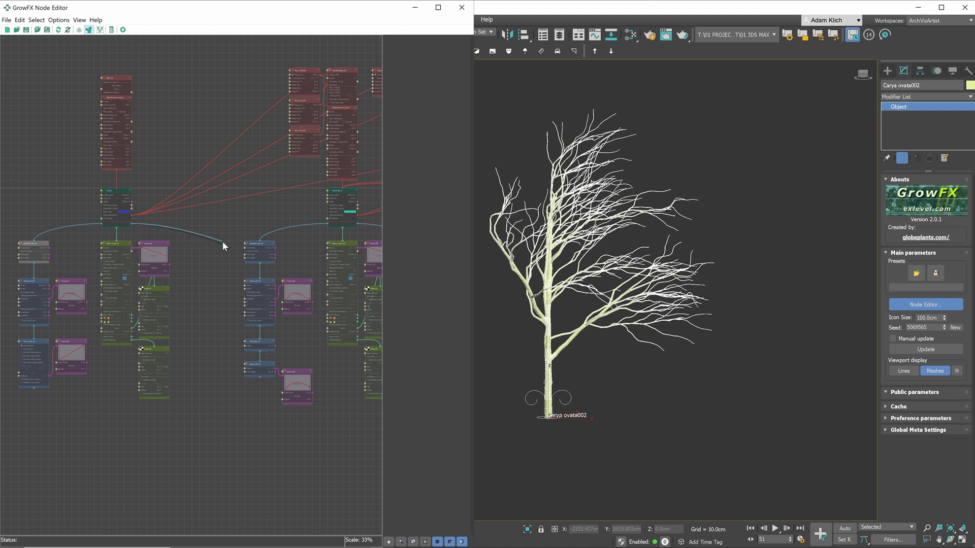
right_click(222, 243)
middle_click_drag(157, 274, 142, 270)
scroll(101, 228, "down", 4)
left_click(217, 275)
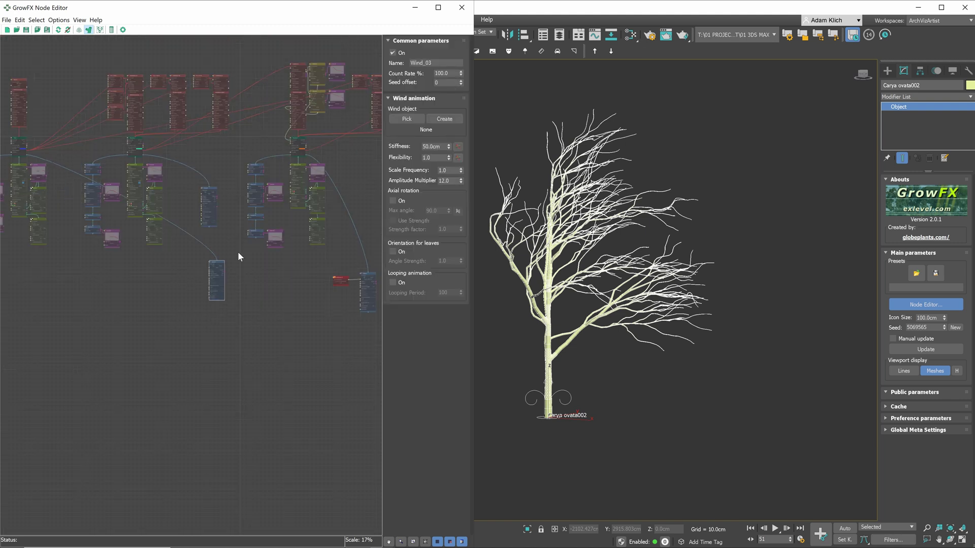
left_click(344, 323)
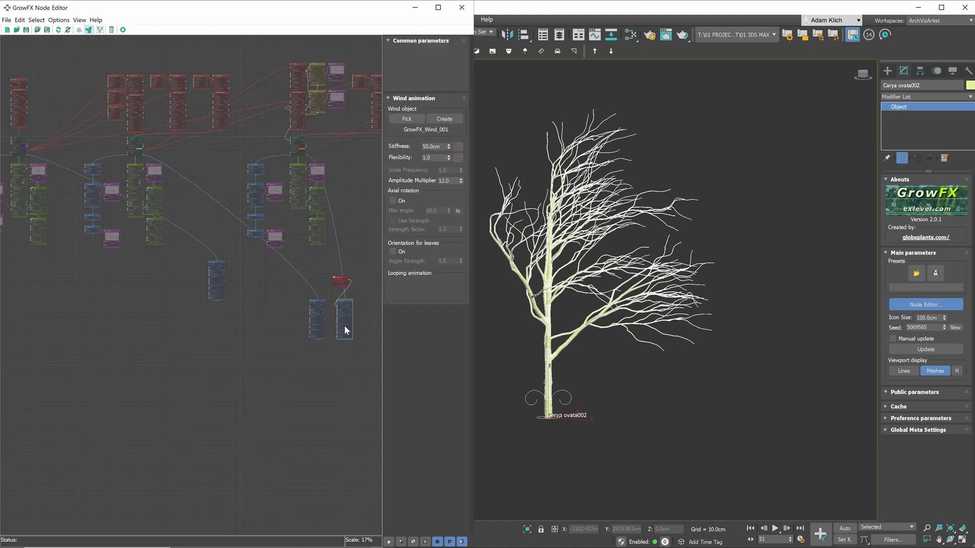
left_click(220, 277)
- Add a Wind animation modifier to the next branch level and line it up with the other wind nodes
left_click(246, 160)
right_click(364, 190)
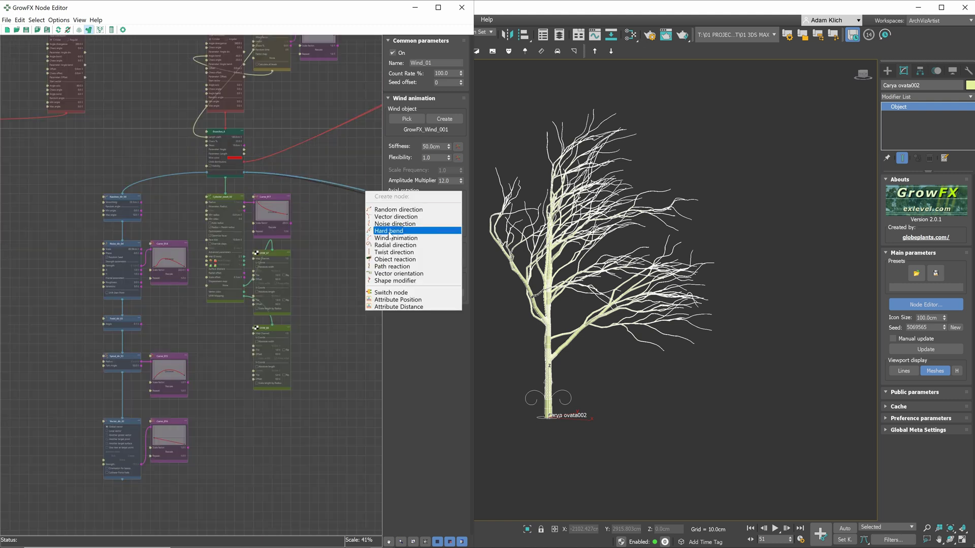
scroll(289, 218, "down", 3)
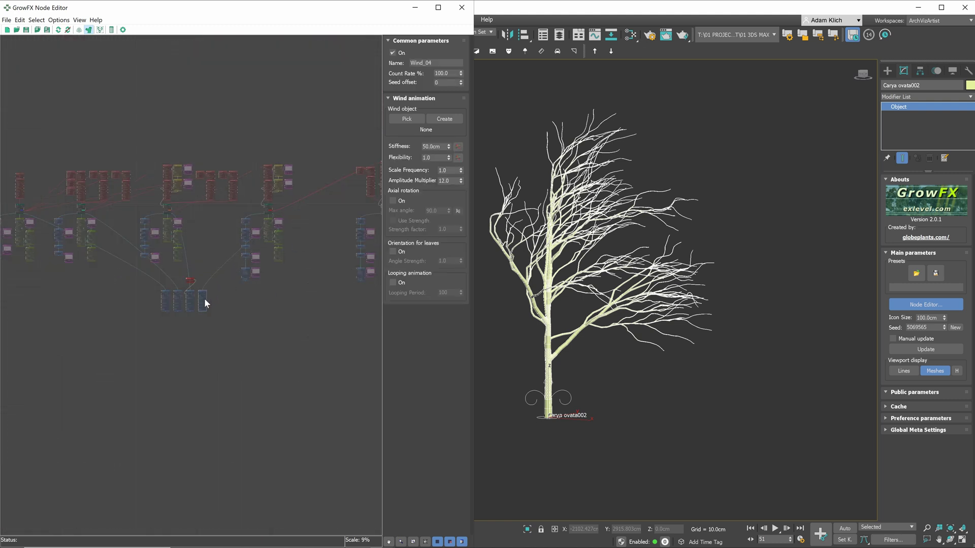
scroll(141, 288, "up", 10)
- Turn on the Branches_5 path, add a Wind animation modifier to it, and line the node up with the other wind nodes
left_click(182, 208)
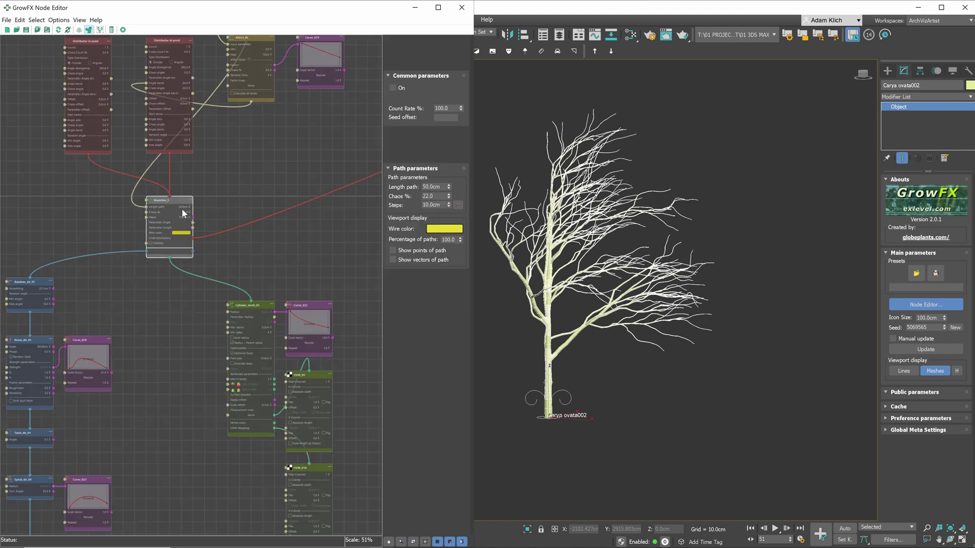
left_click_drag(193, 250, 313, 249)
left_click(354, 298)
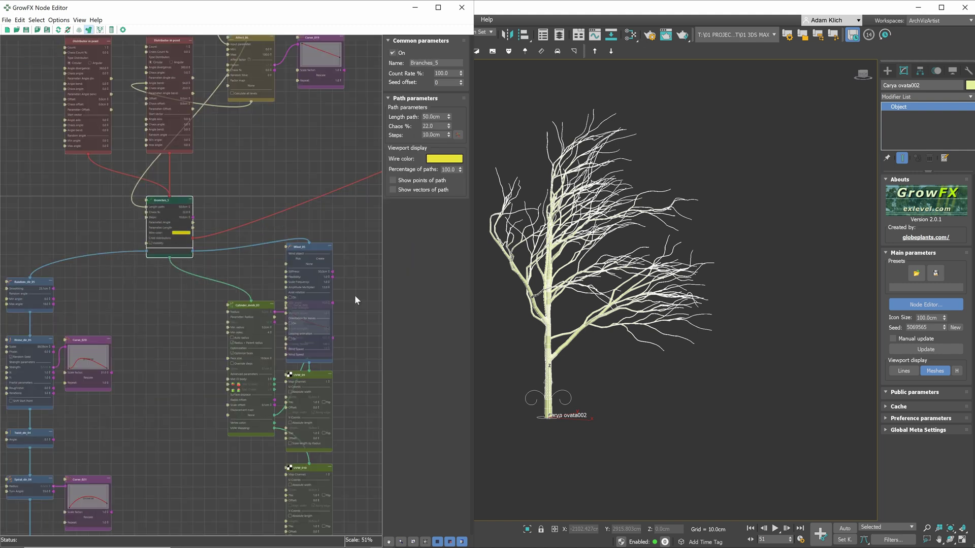
scroll(355, 300, "down", 10)
left_click(148, 351)
- Turn on the Leaves_stem path and add a Wind animation modifier to it
scroll(87, 331, "up", 5)
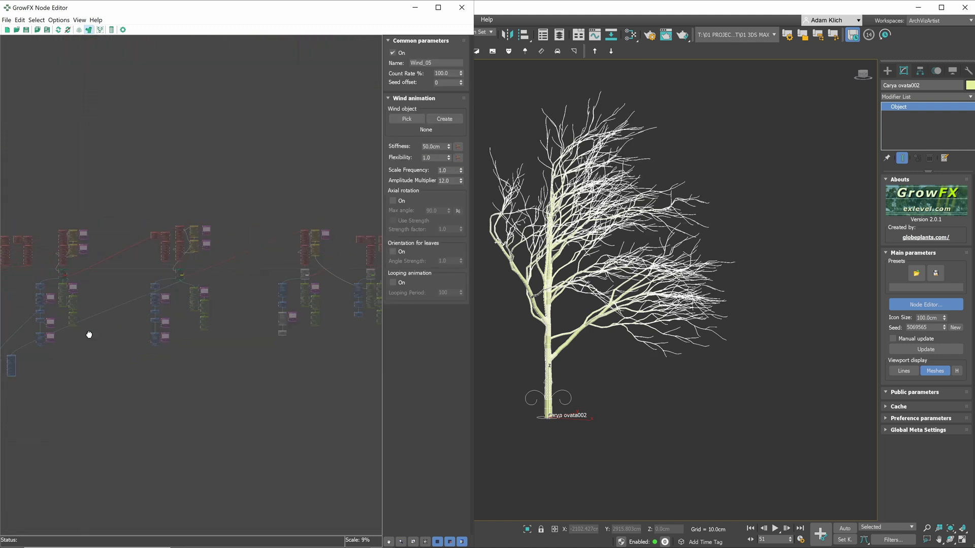
left_click(325, 162)
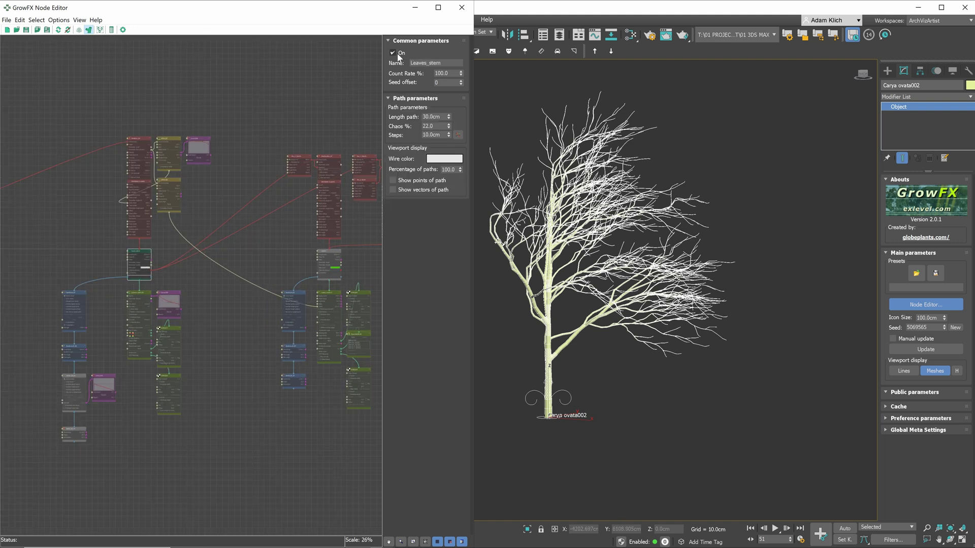
scroll(150, 276, "up", 4)
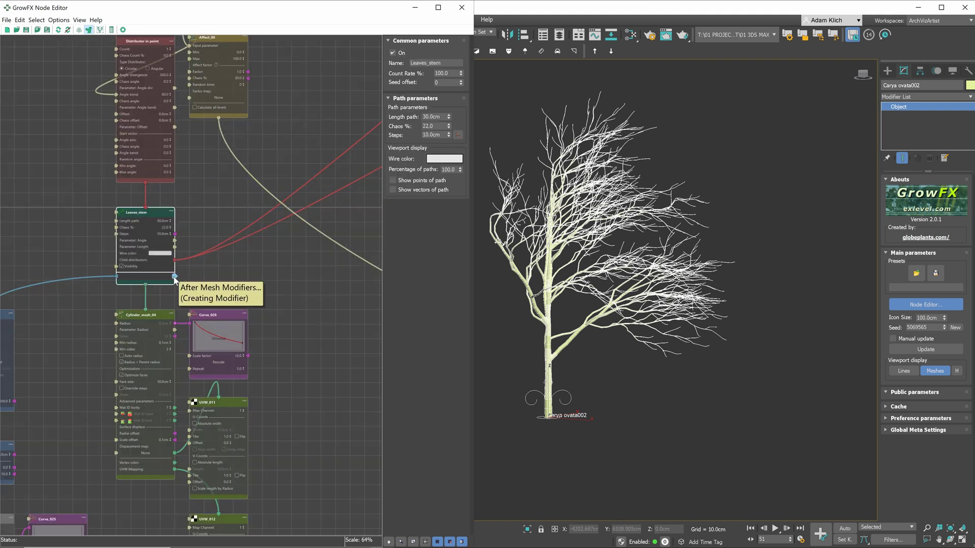
left_click_drag(160, 258, 304, 296)
left_click(351, 347)
scroll(196, 320, "down", 5)
- Turn on the Leaves path and add a Wind animation modifier to it
scroll(264, 277, "up", 3)
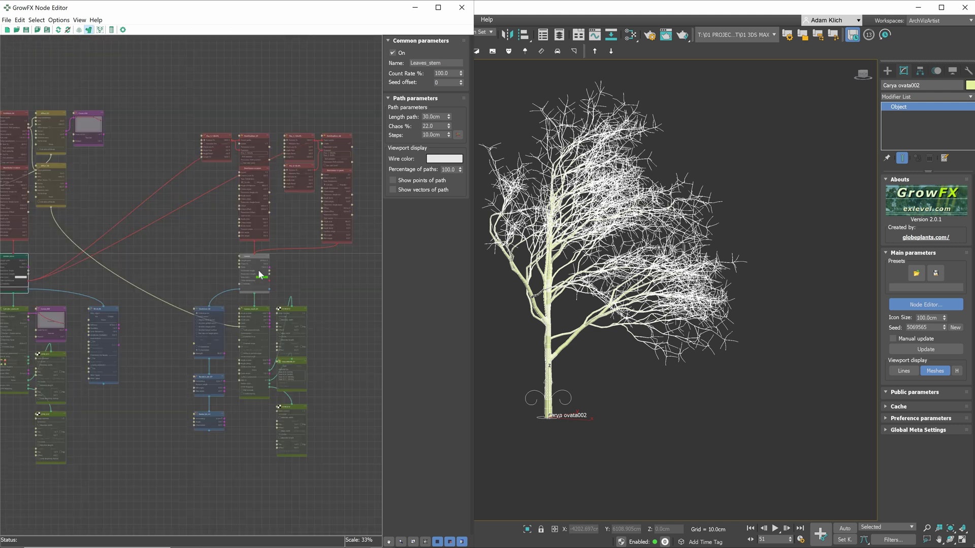
left_click(393, 52)
left_click_drag(272, 290, 354, 299)
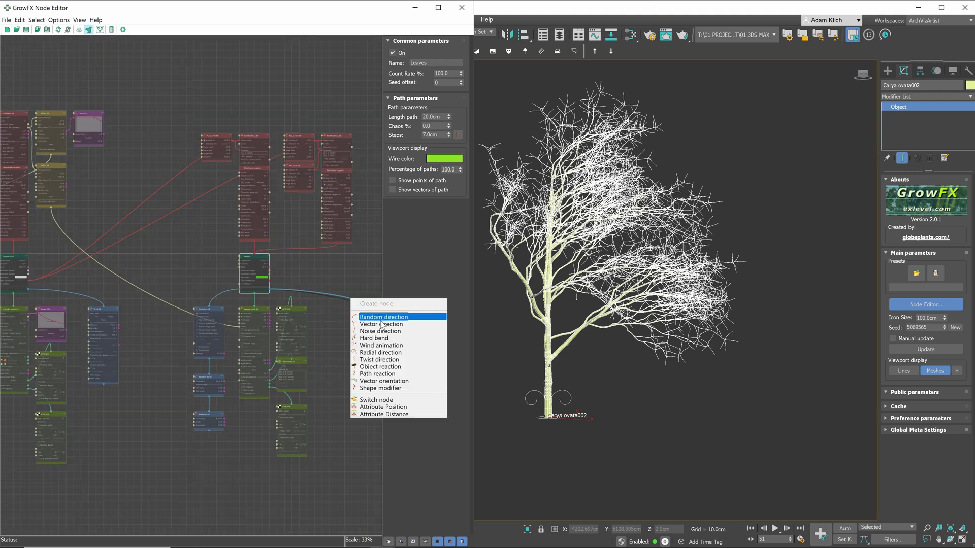
left_click(384, 344)
scroll(348, 327, "down", 5)
scroll(314, 281, "down", 2)
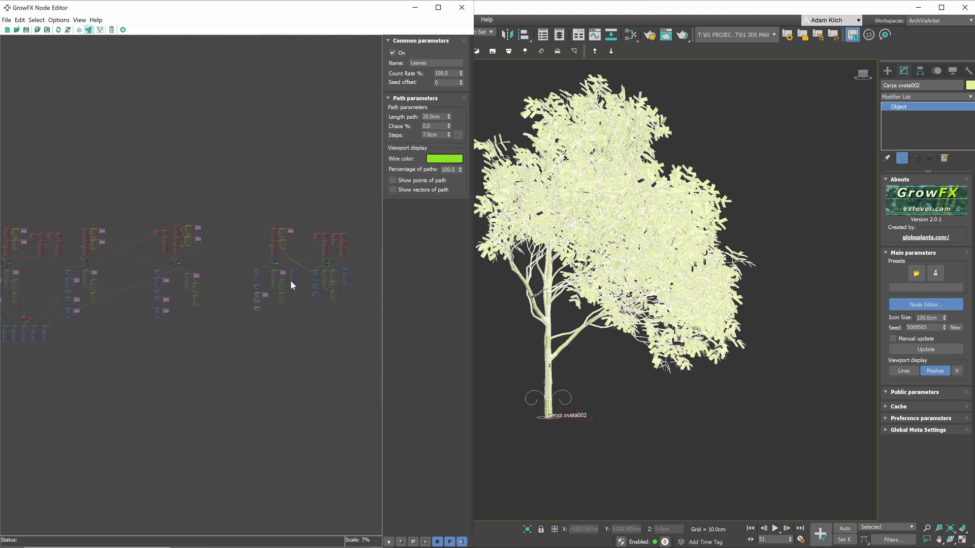
- Link the shared wind object parameter to all the Wind modifiers, and turn off the Leaves_stem and Leaves paths
left_click_drag(29, 357, 63, 358)
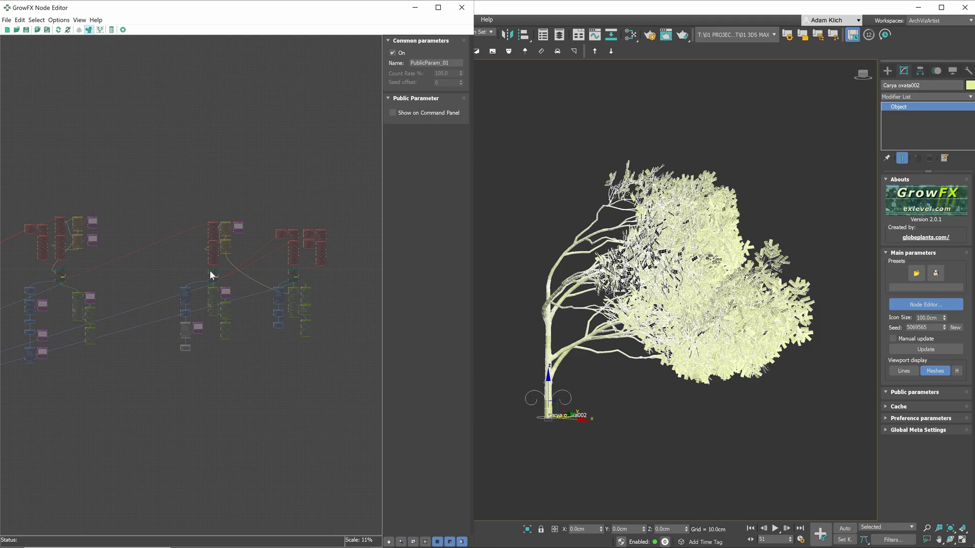
left_click(293, 272)
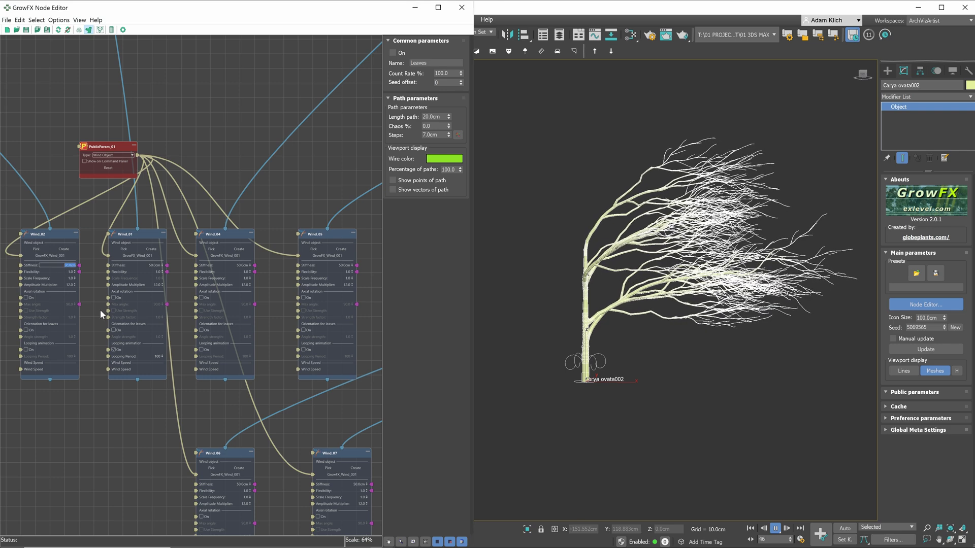
- Set Wind_02's stiffness to 100 cm and flexibility to 0.3, and turn on looping animation for the remaining Wind modifiers
type("100")
key("Return")
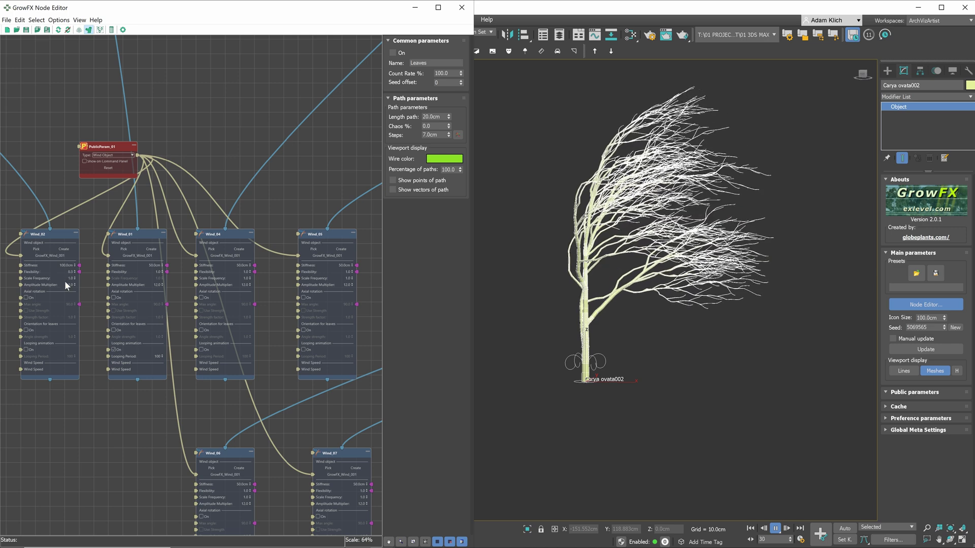
left_click(30, 352)
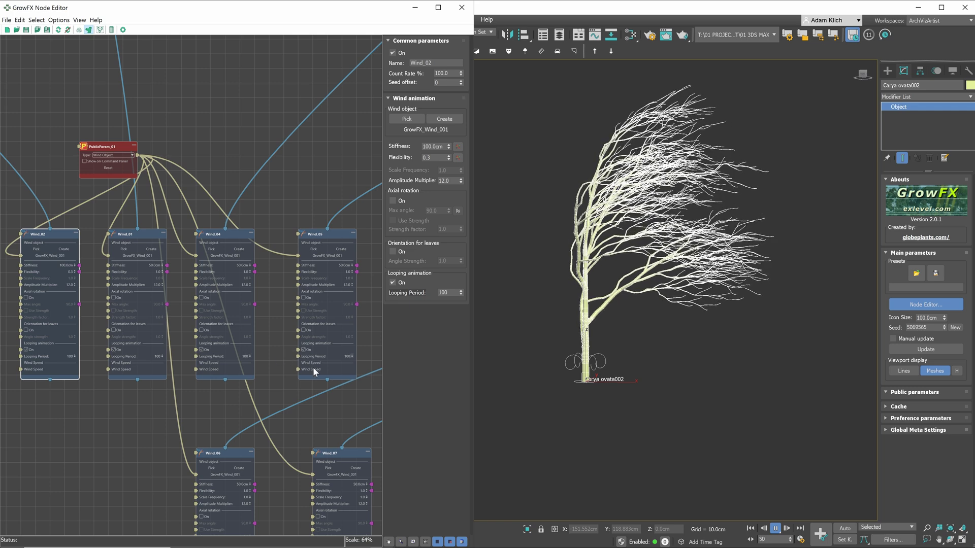
scroll(315, 372, "down", 3)
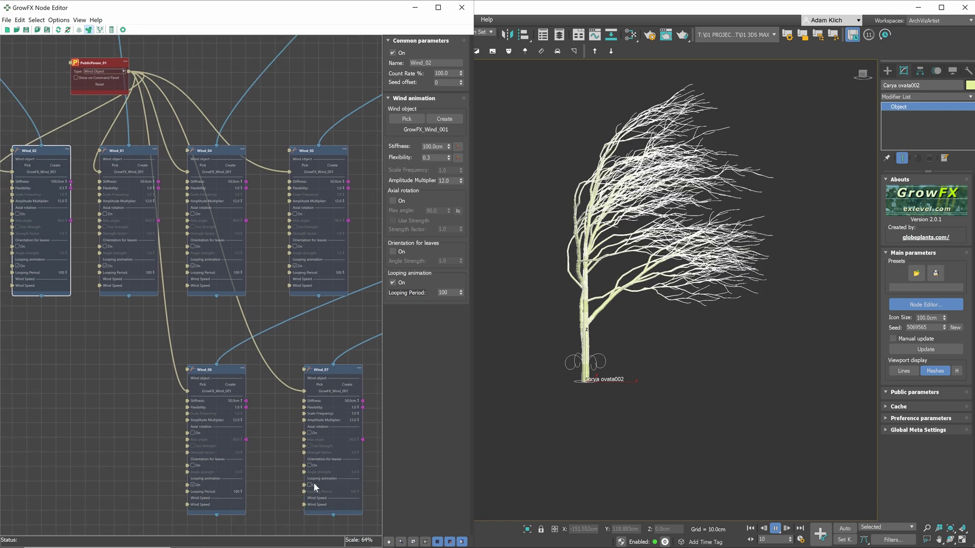
left_click(313, 483)
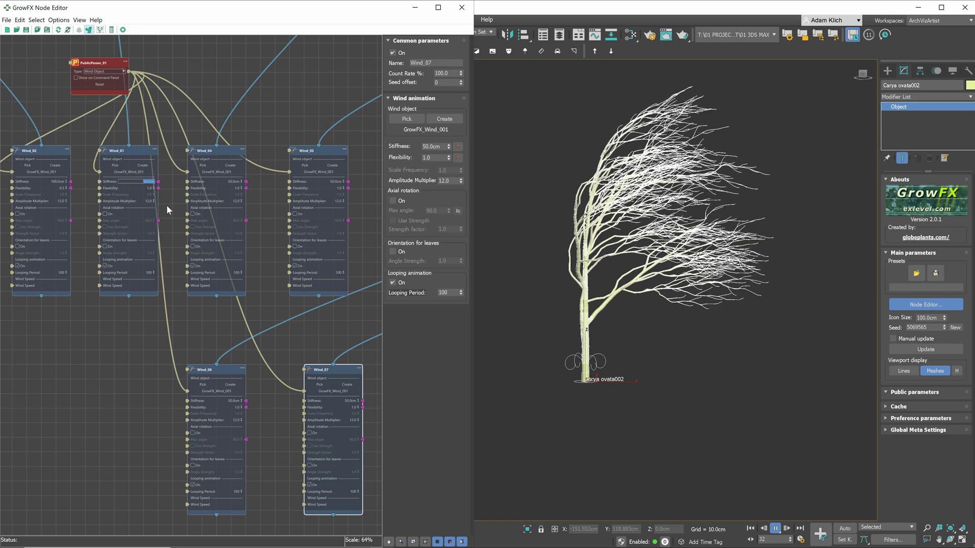
- Try a stiffness of 60 cm on Wind_01, and settle on 75 cm with a flexibility of 0.5
type("60")
key("Return")
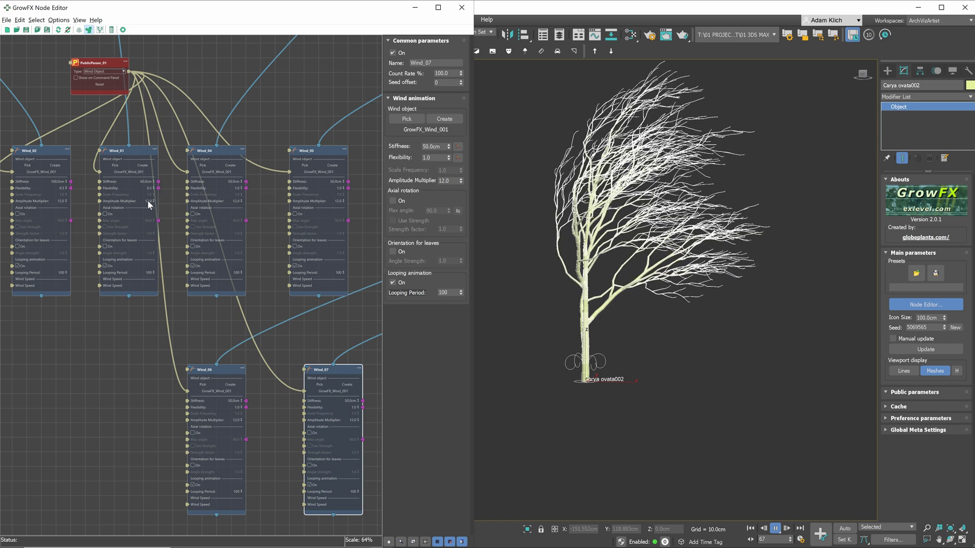
double_click(148, 181)
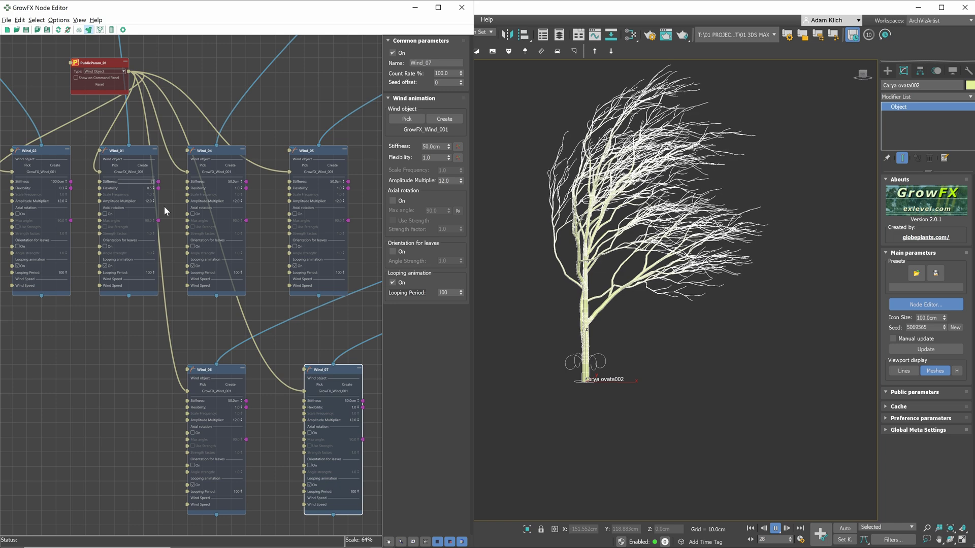
type("75")
key("Return")
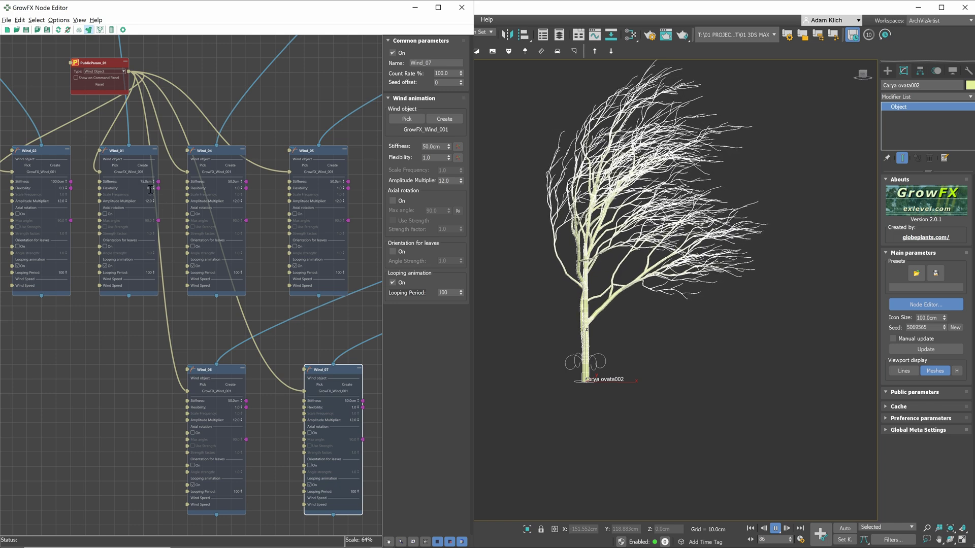
- Set the stiffness of the Wind_04 modifier to 30 cm
double_click(221, 183)
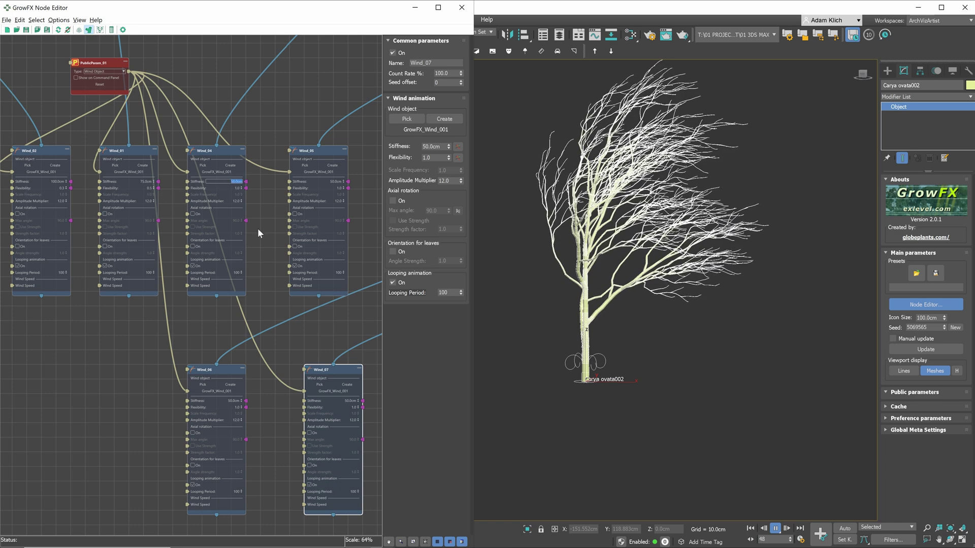
type("30")
key("Return")
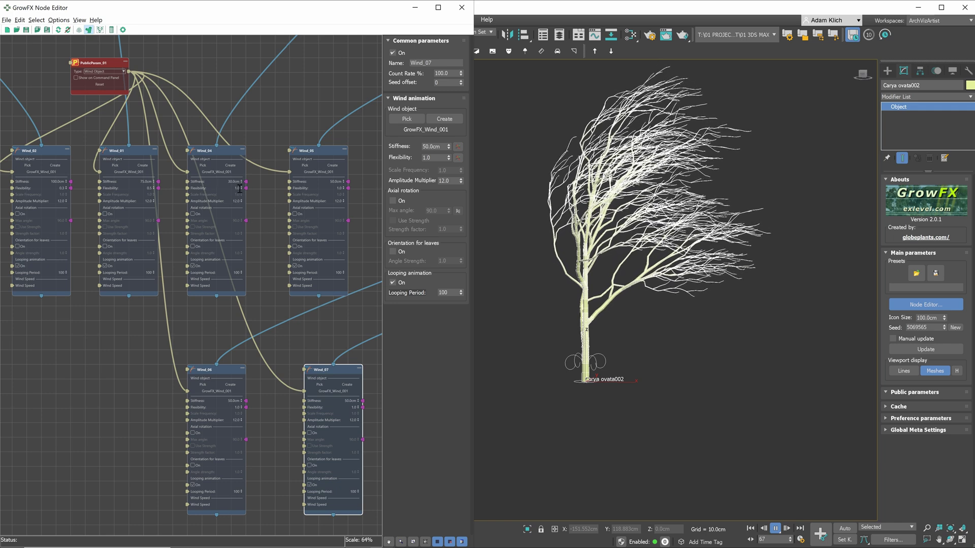
- Set the stiffness of the Wind_05 modifier to 15 cm and its flexibility to 2
double_click(338, 183)
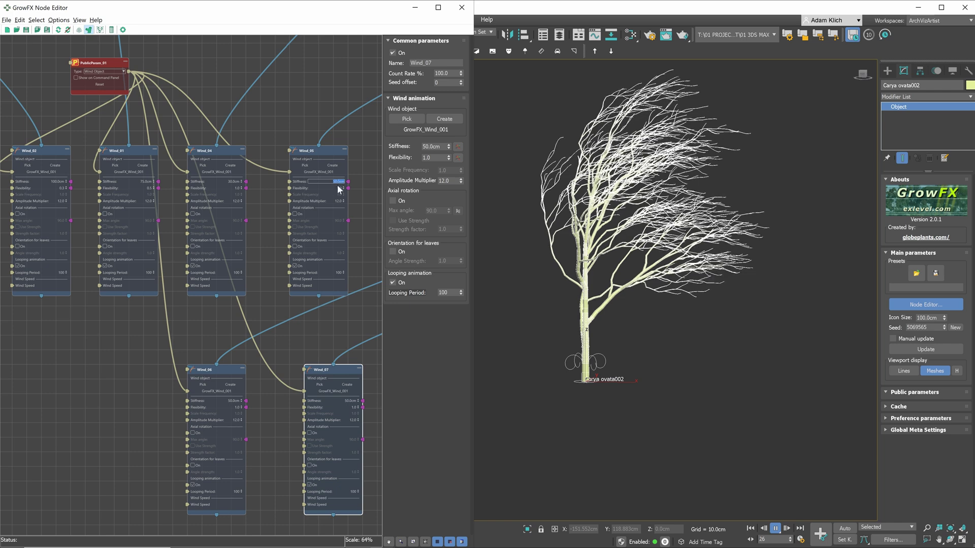
type("15")
key("Return")
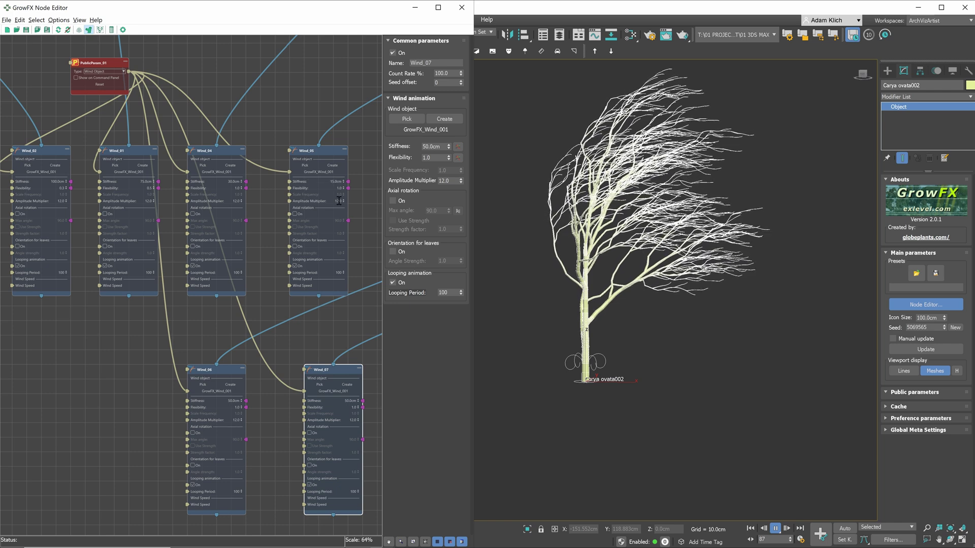
left_click_drag(339, 190, 340, 227)
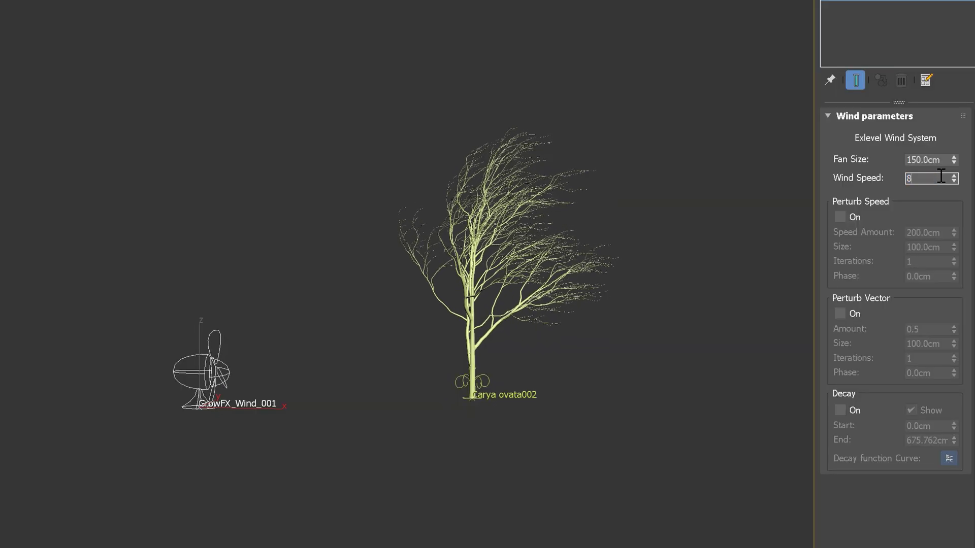
- Set the wind object's wind speed to 8 cm, and turn the Leaves_stem and Leaves paths back on
type("8")
key("Return")
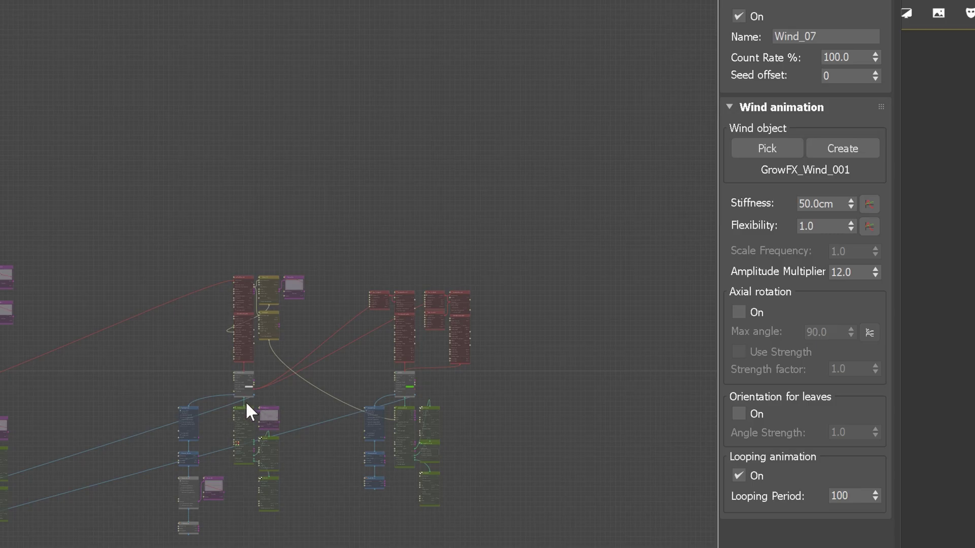
left_click(251, 409)
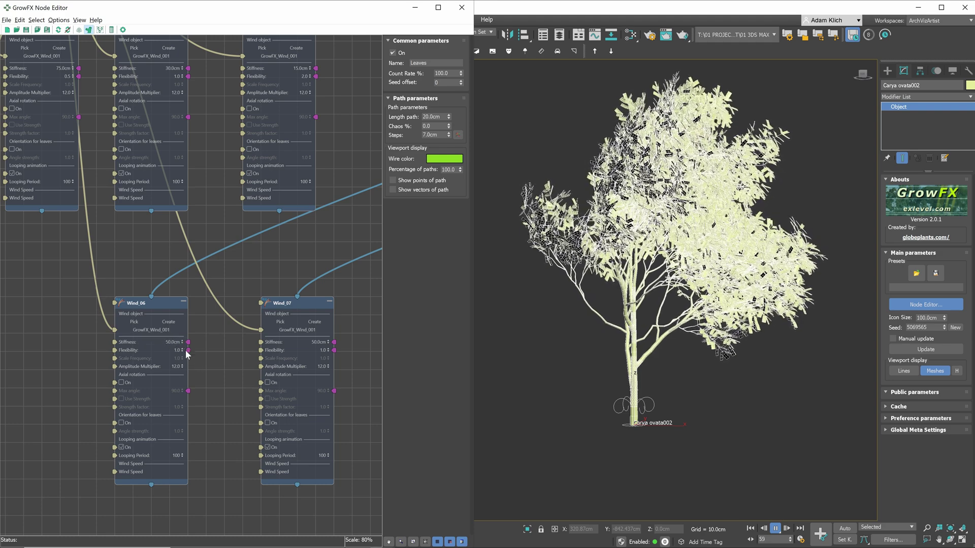
- Set Wind_06 to 30 cm stiffness and a flexibility of 3, and Wind_07 to 8 cm stiffness and a flexibility of 2
left_click_drag(185, 341, 181, 389)
left_click(322, 341)
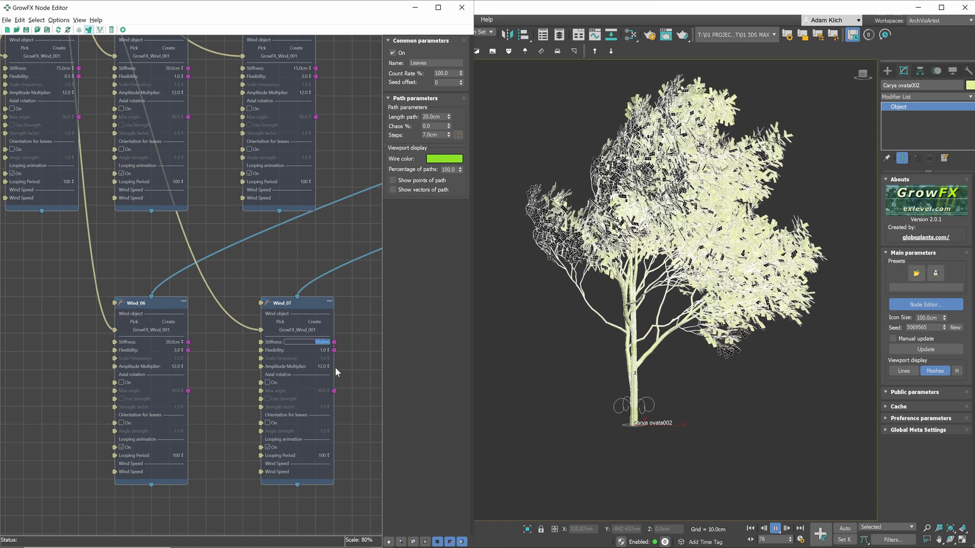
type("8")
key("Return")
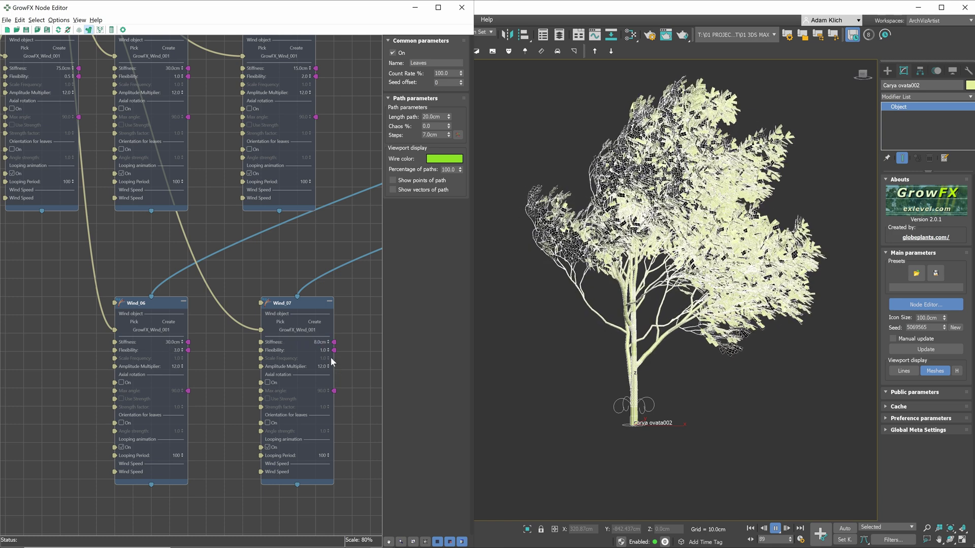
left_click_drag(328, 350, 334, 390)
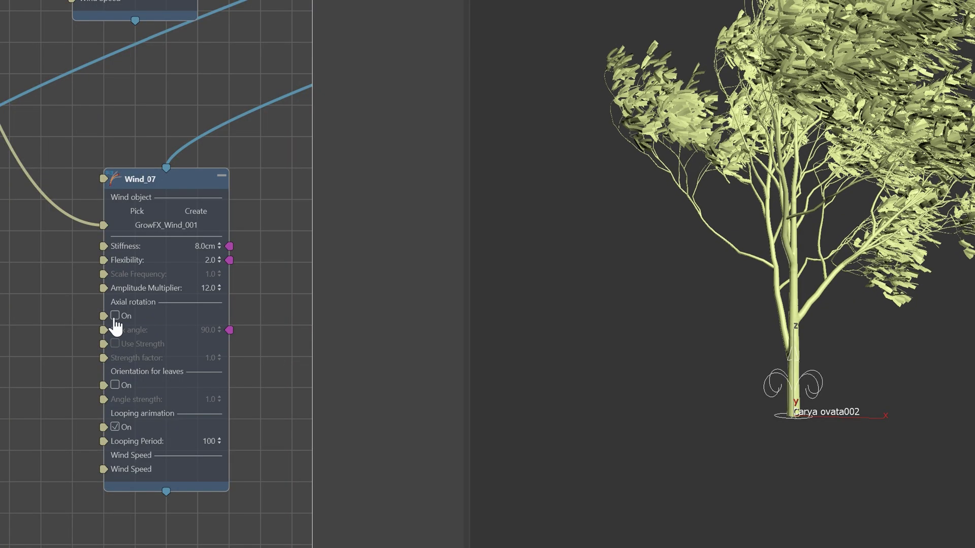
- Turn on axial rotation for Wind_07, trying a maximum angle of 180 and setting it to 10
left_click(114, 316)
left_click(206, 331)
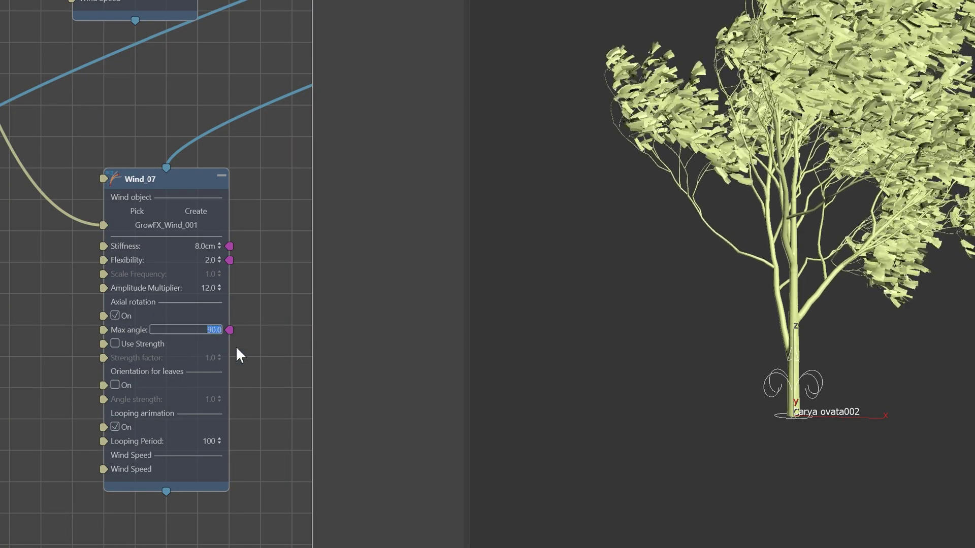
type("180")
key("Return")
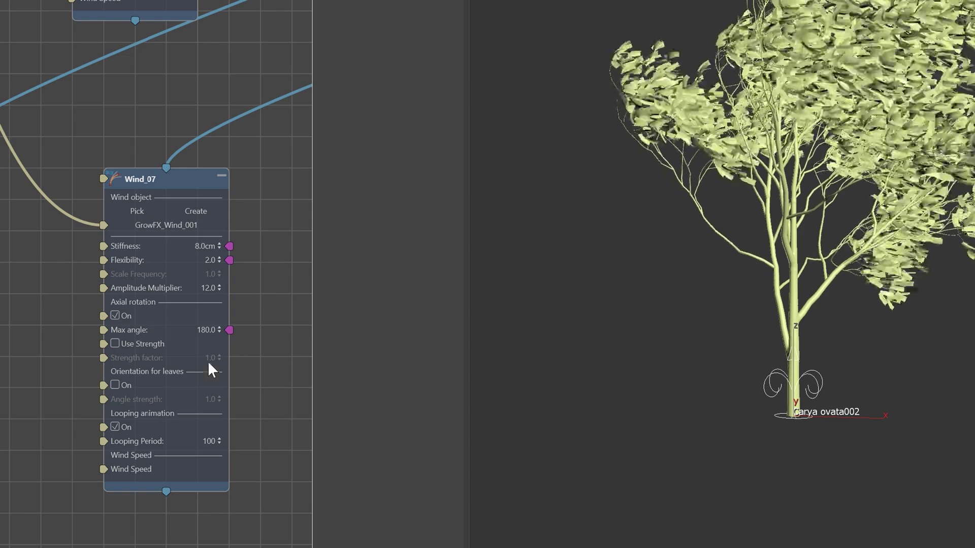
left_click(206, 330)
type("10")
key("Return")
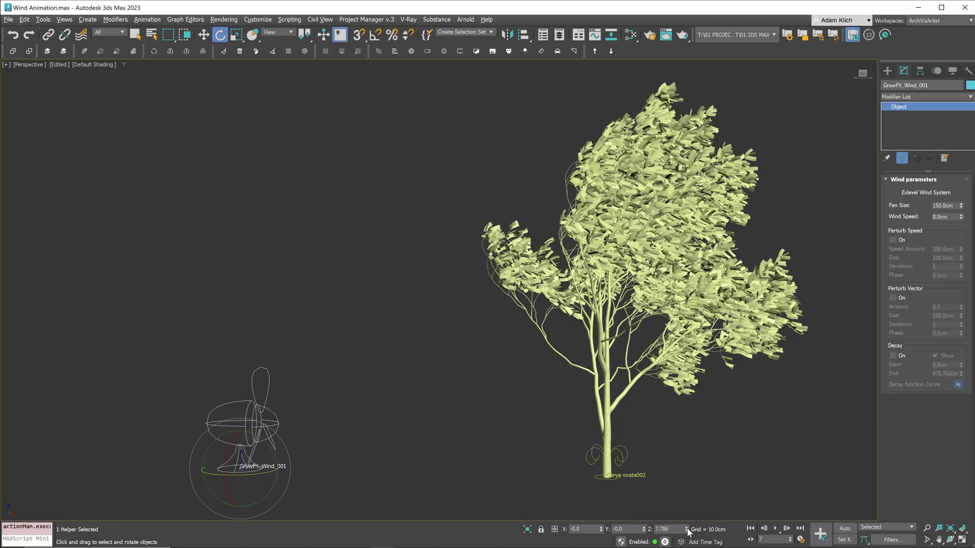
- Rotate the wind object about its Z axis to about 145 degrees
left_click_drag(688, 531, 689, 522)
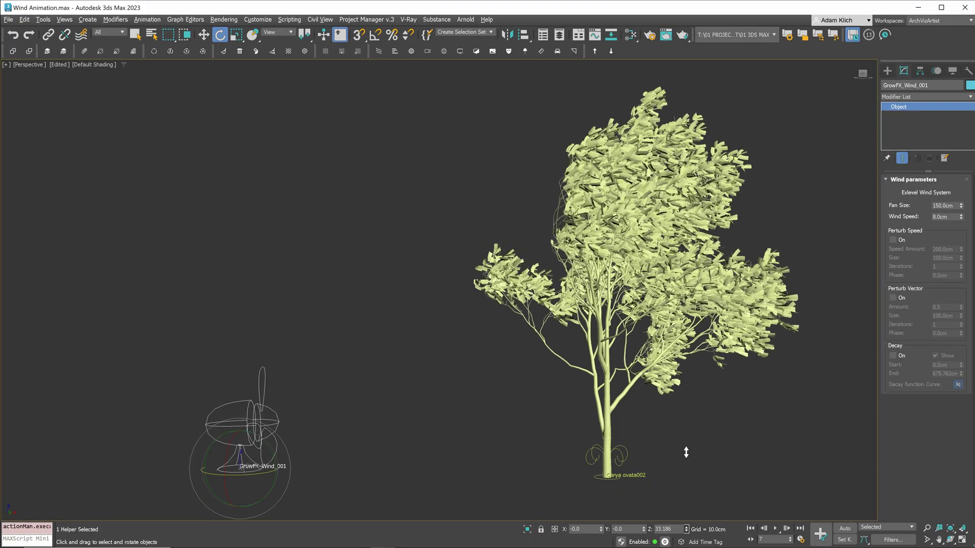
left_click_drag(600, 238, 530, 170)
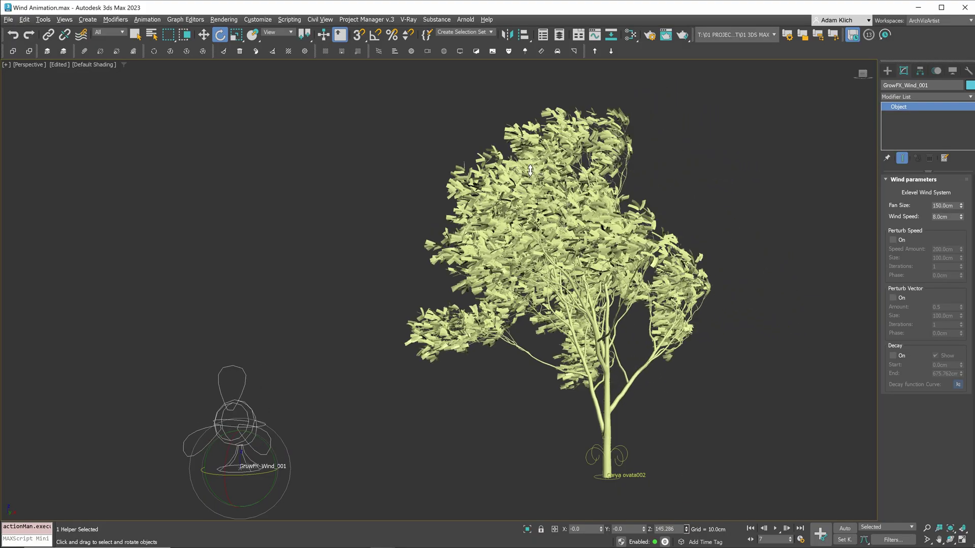